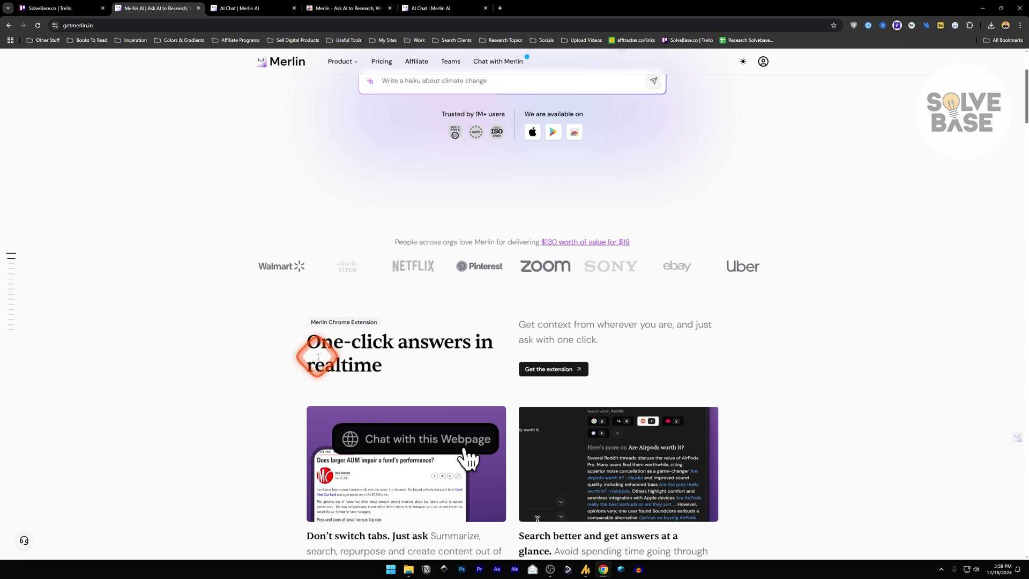
Review the Merlin homepage's introduction and the Chrome extension's one-click answers features.
scroll(300, 311, "up", 3)
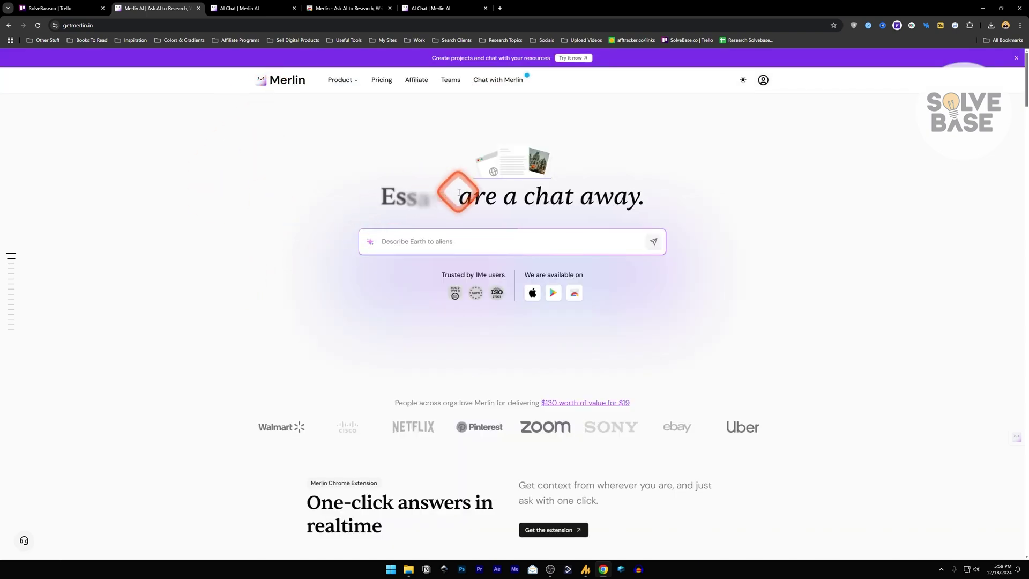
scroll(327, 359, "down", 5)
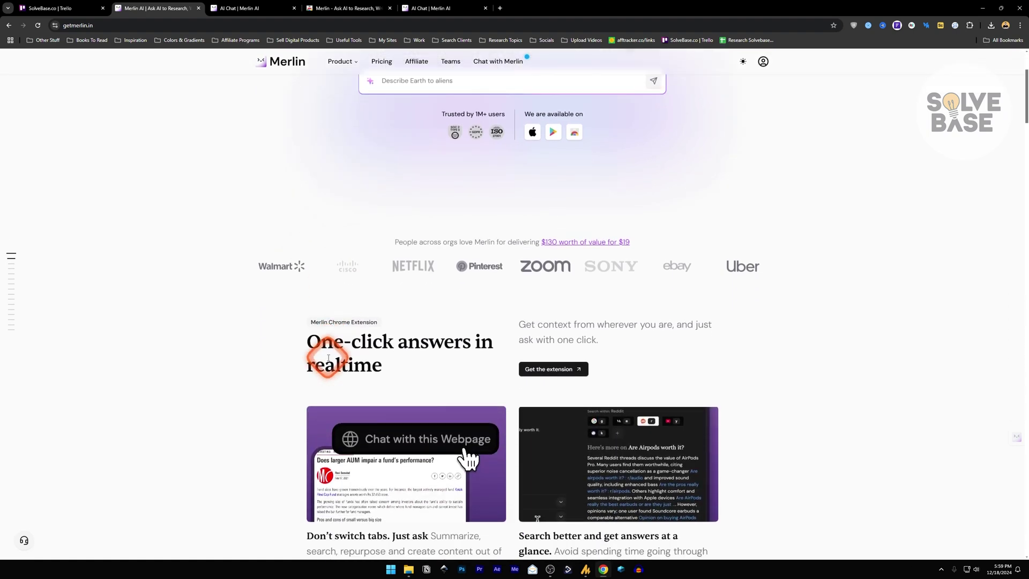
scroll(368, 310, "up", 2)
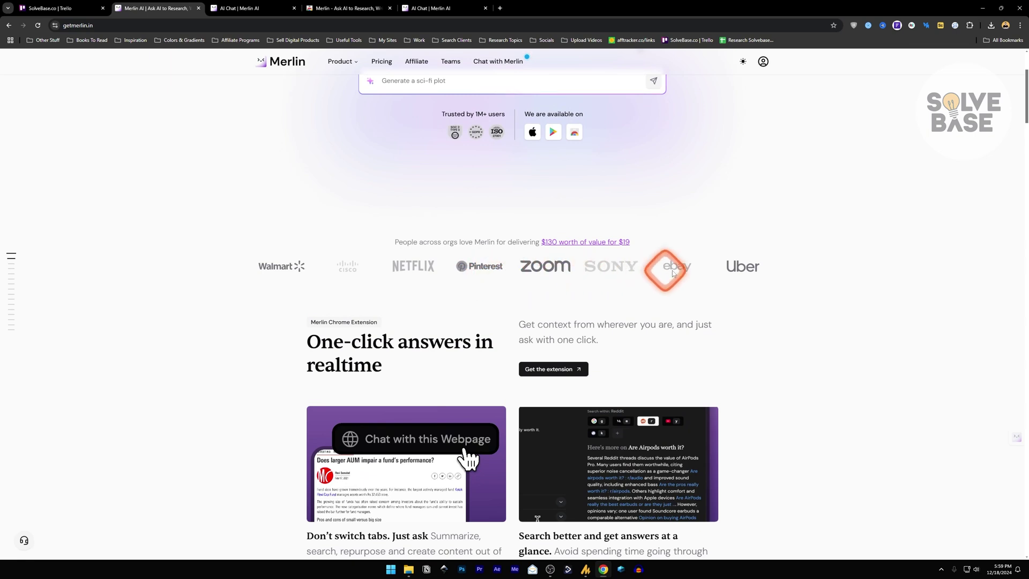
scroll(375, 268, "down", 2)
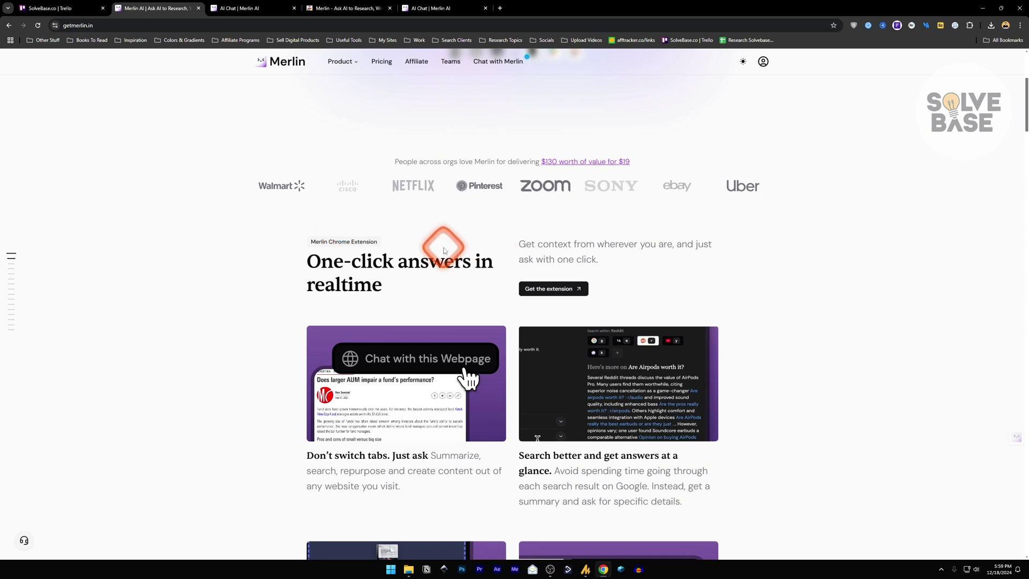
scroll(445, 248, "down", 3)
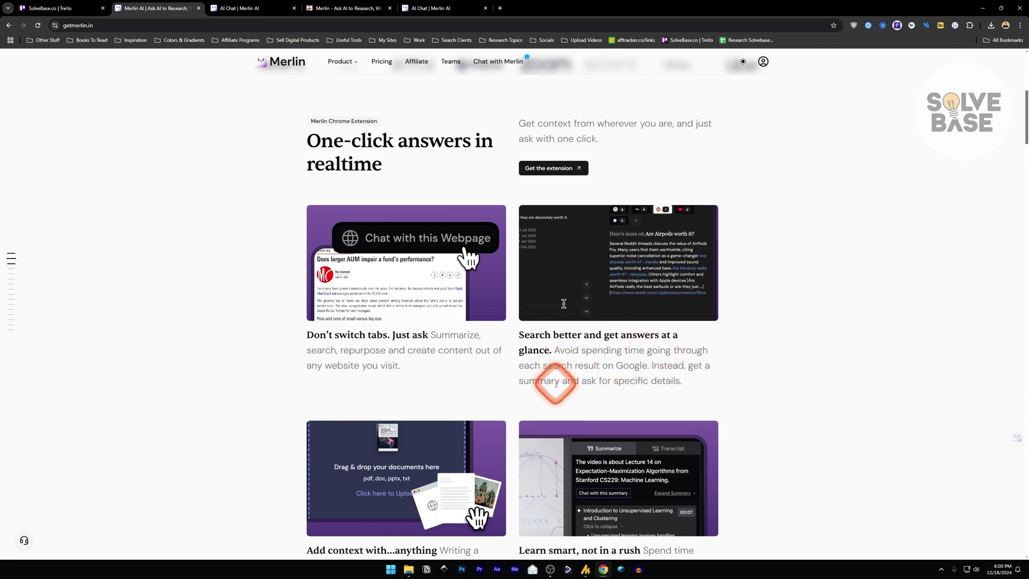
scroll(536, 369, "down", 2)
scroll(455, 331, "down", 2)
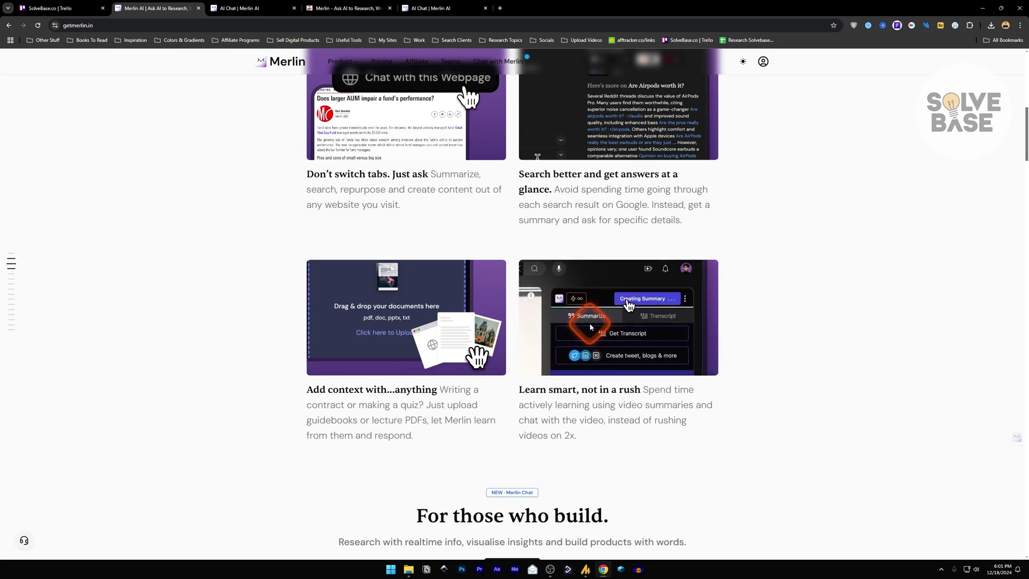
Browse the feature carousels for builders and for expressing better on mail and social media.
scroll(509, 116, "down", 6)
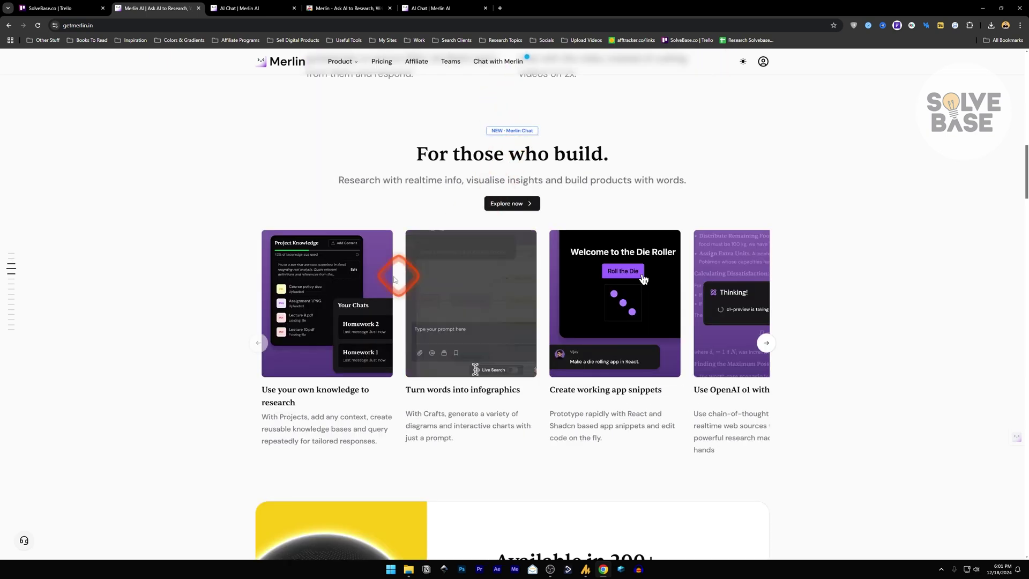
scroll(378, 274, "down", 2)
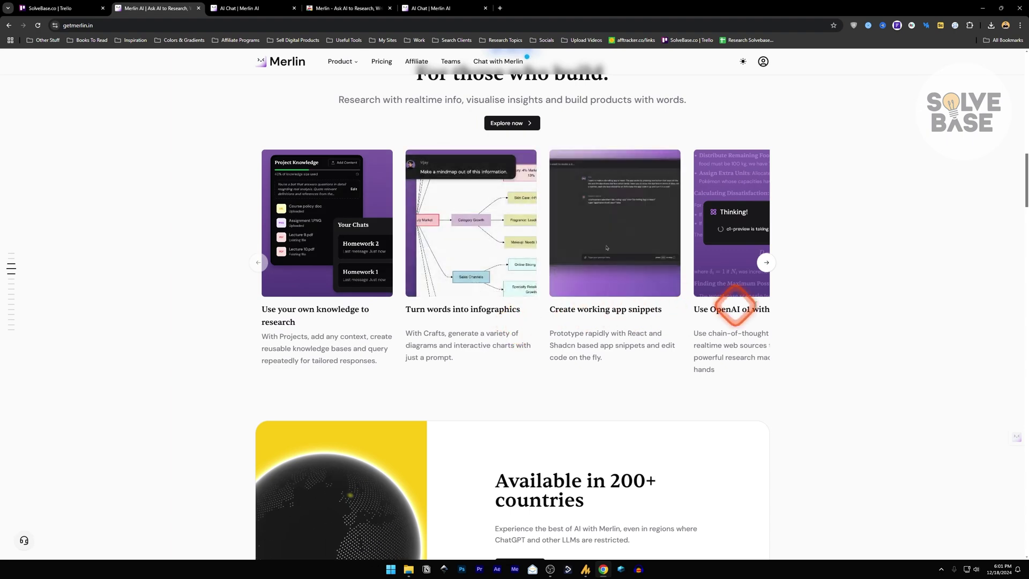
left_click(766, 263)
scroll(473, 301, "down", 7)
scroll(477, 307, "down", 1)
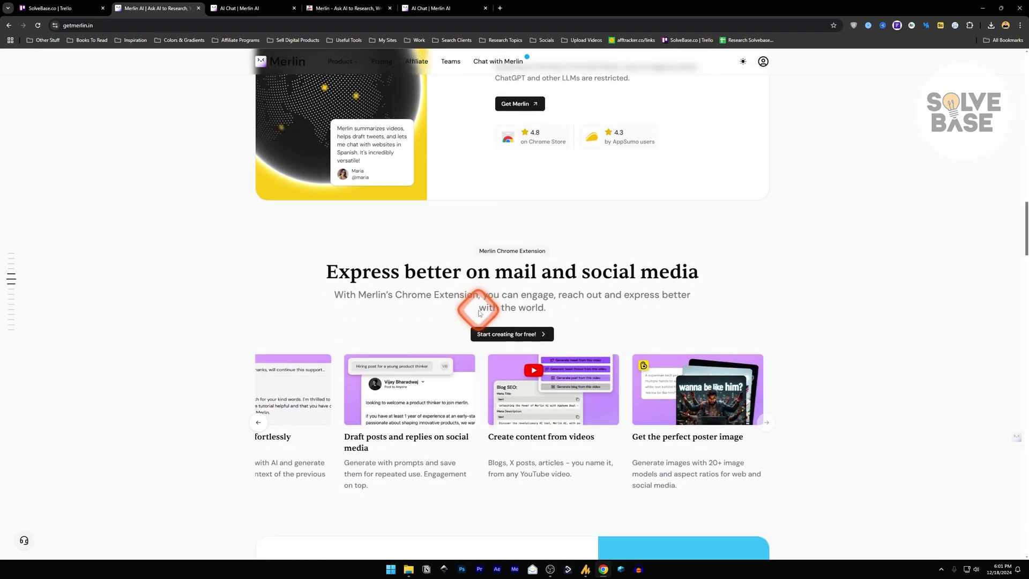
scroll(469, 286, "down", 2)
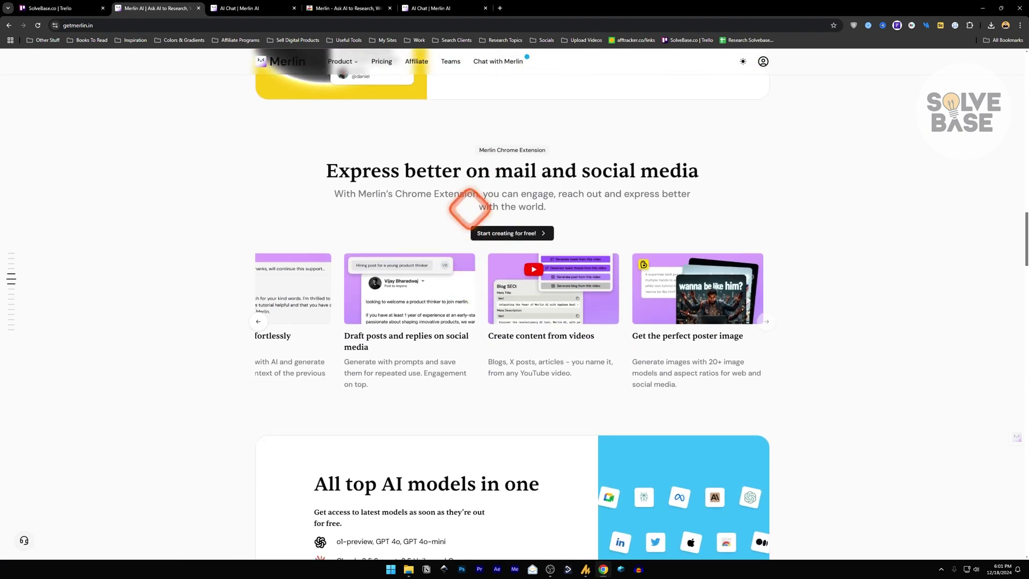
left_click(257, 324)
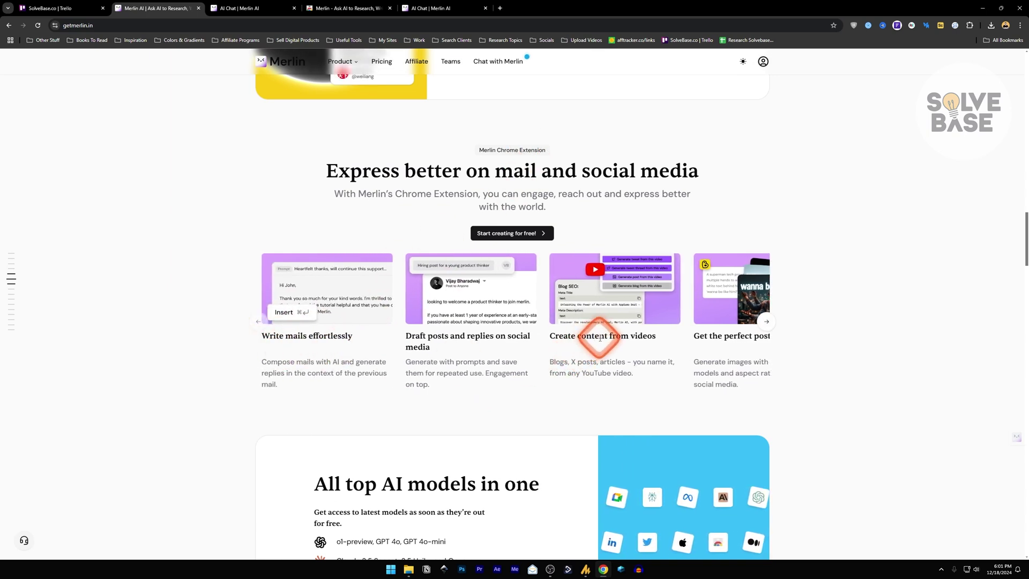
left_click(768, 322)
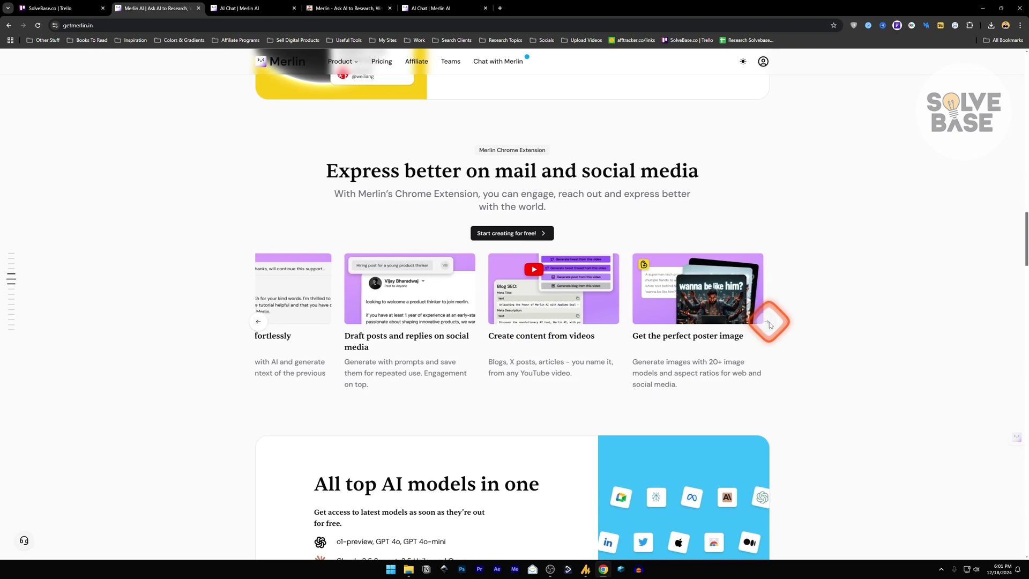
Review the homepage sections on AI models, security, supported devices and the Create feature list.
scroll(534, 339, "down", 2)
scroll(534, 339, "down", 3)
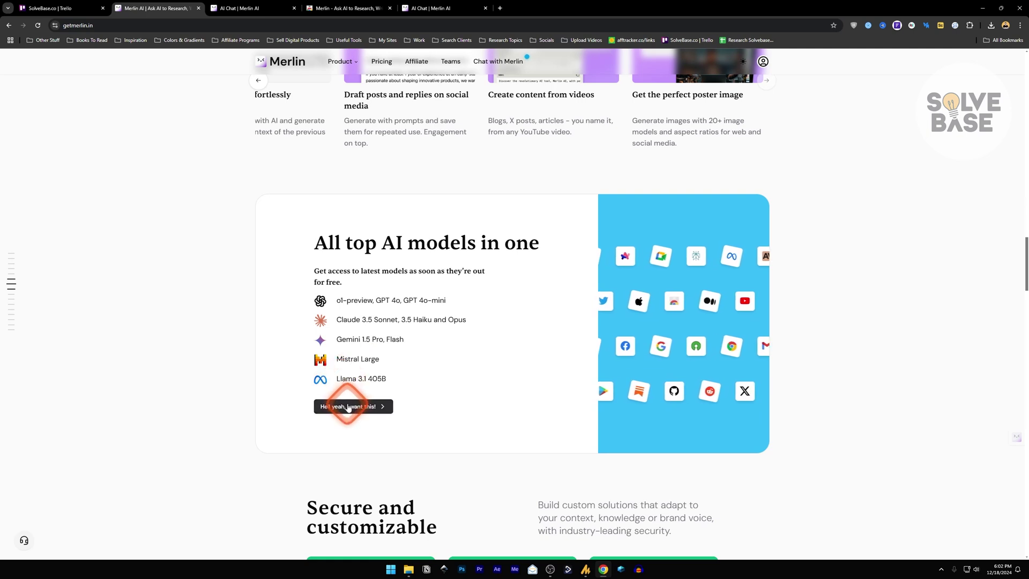
scroll(344, 407, "down", 1)
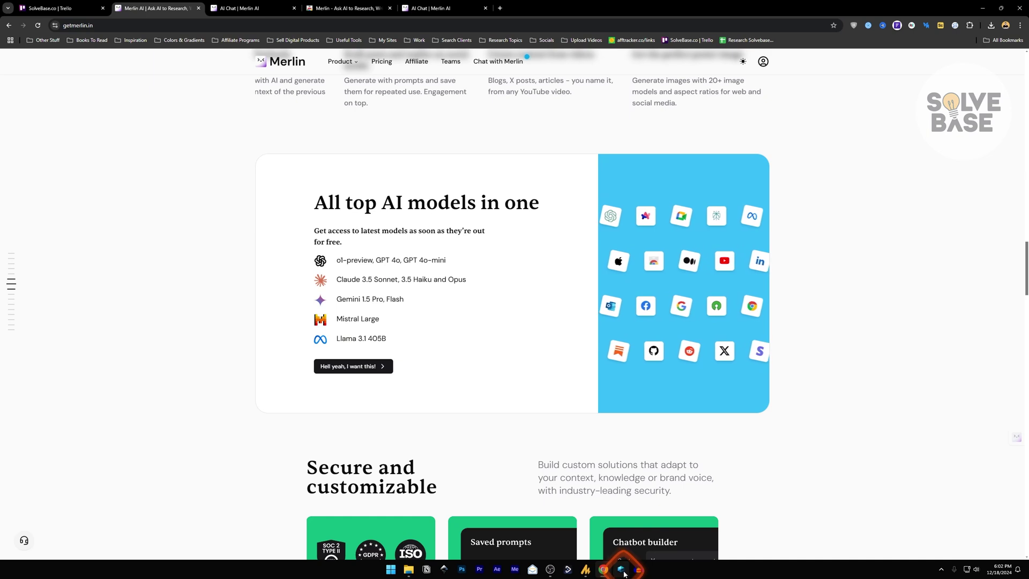
scroll(326, 311, "down", 3)
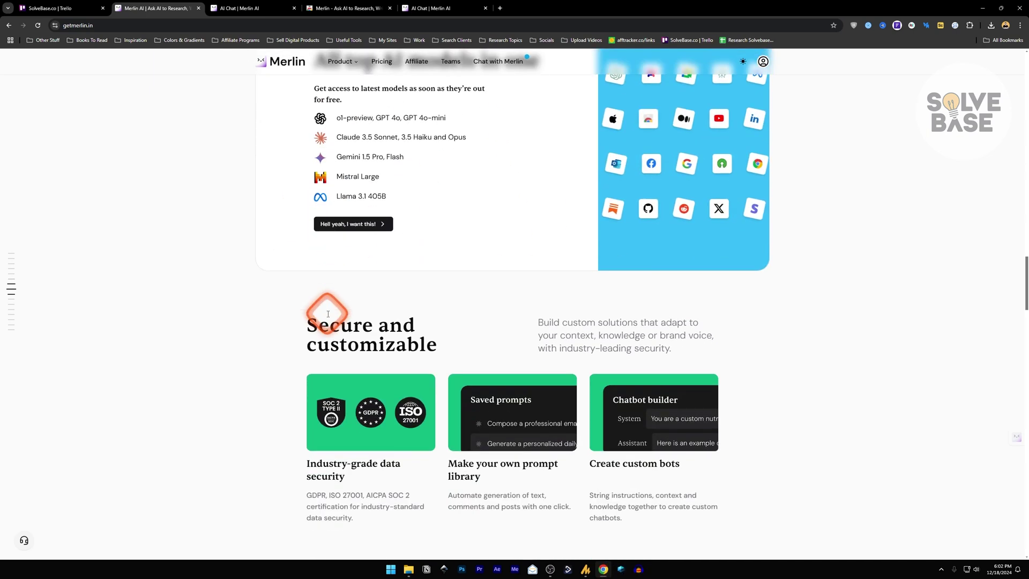
scroll(328, 314, "down", 7)
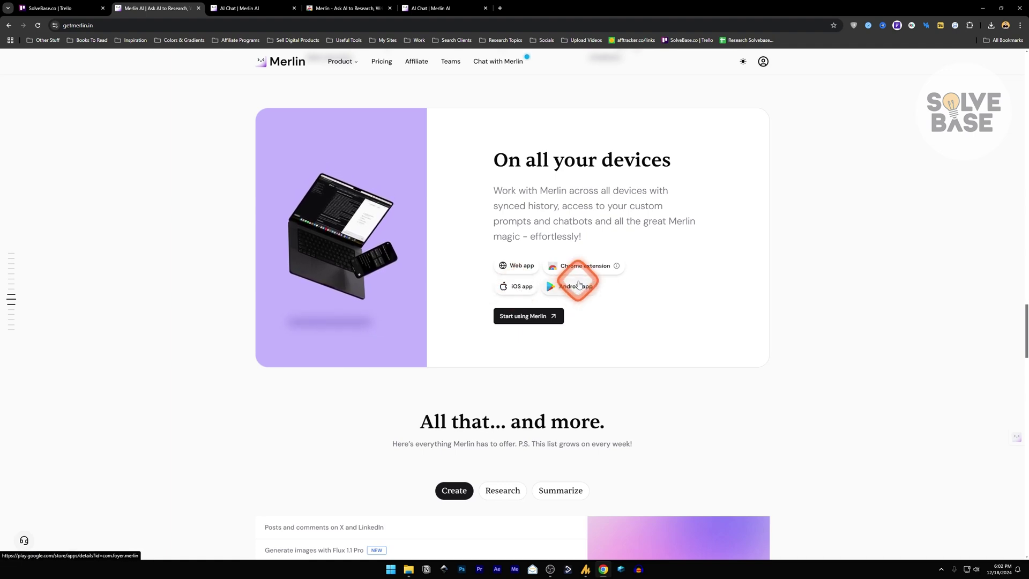
scroll(413, 144, "down", 5)
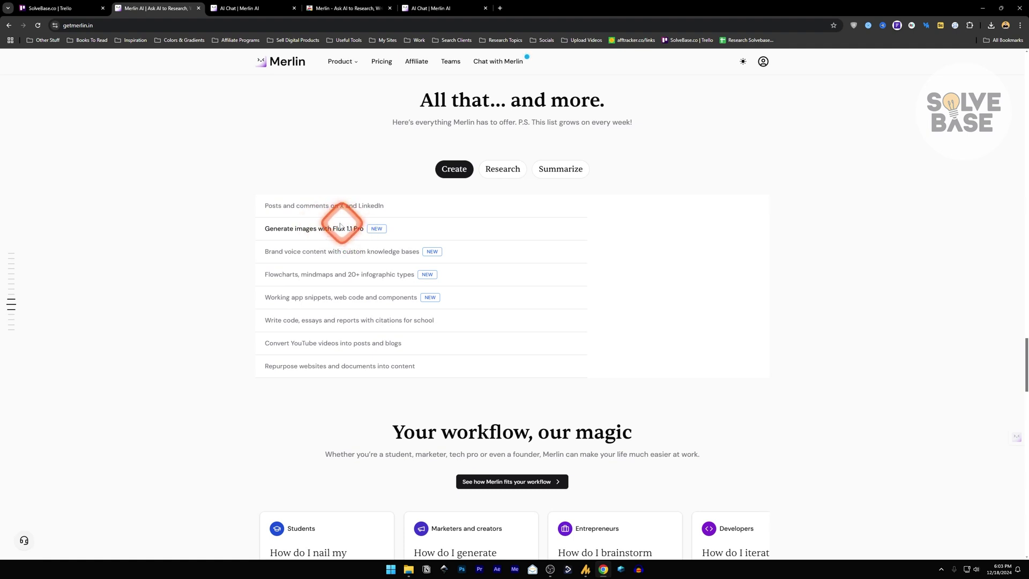
scroll(343, 222, "up", 6)
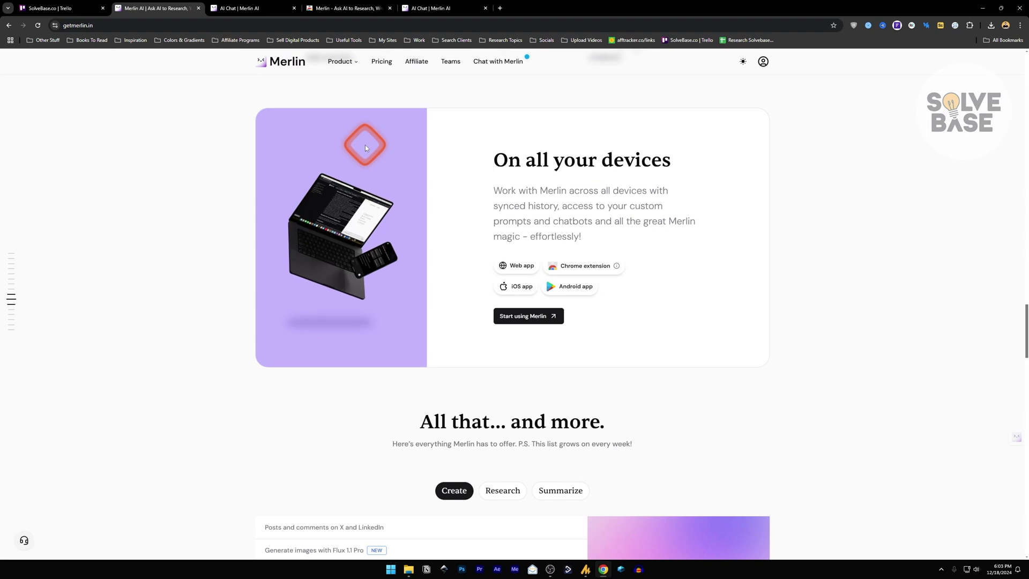
Open the Merlin AI chat home page.
left_click(235, 7)
left_click(763, 82)
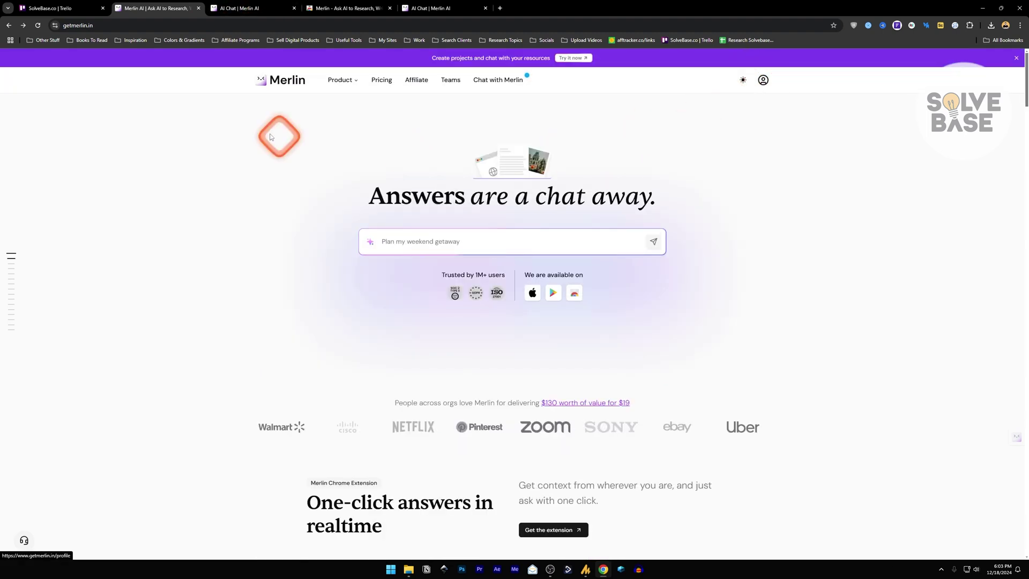
left_click(224, 7)
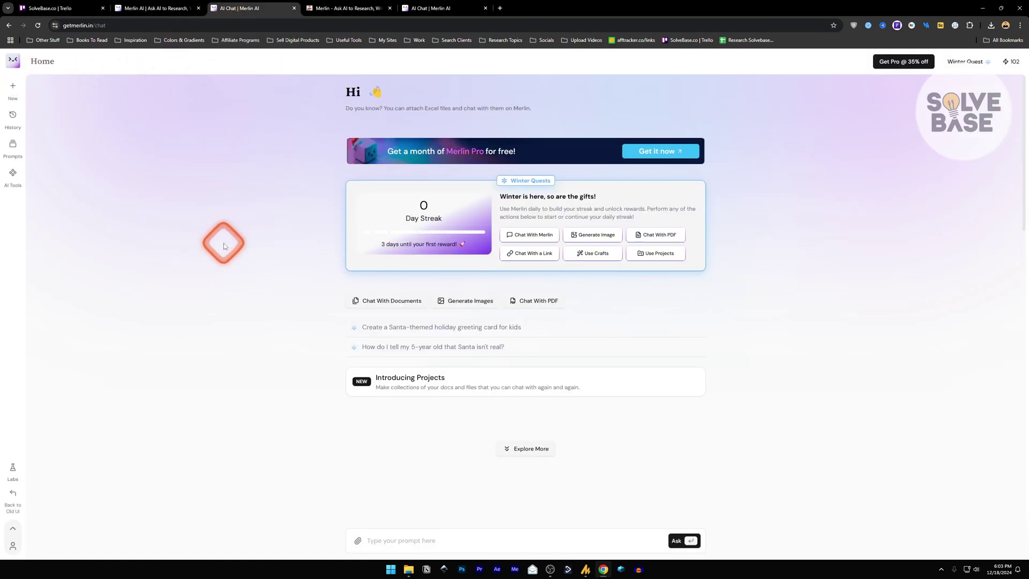
Turn on Live Search for the prompt and check the category filters in the model list.
left_click(409, 538)
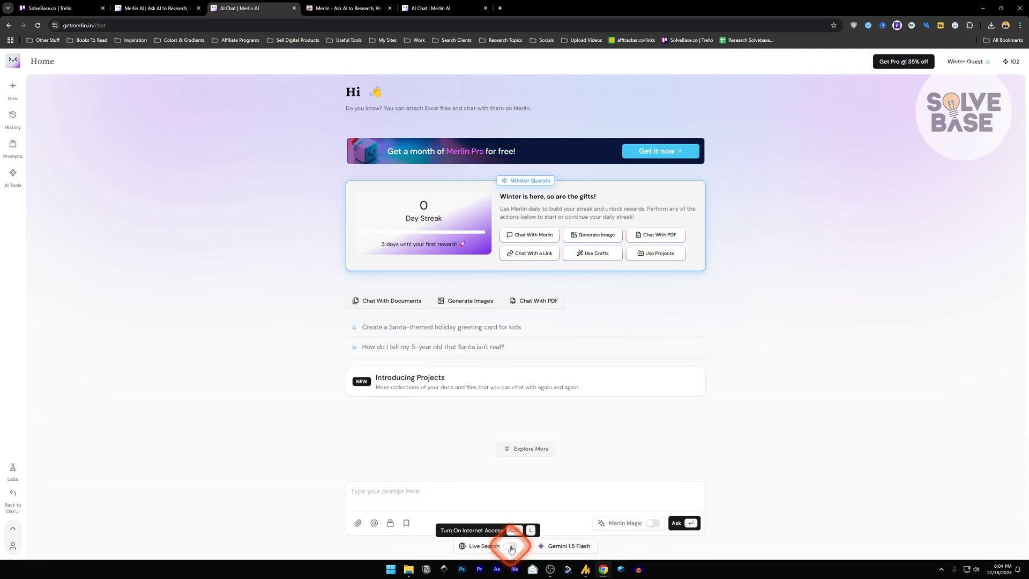
left_click(557, 547)
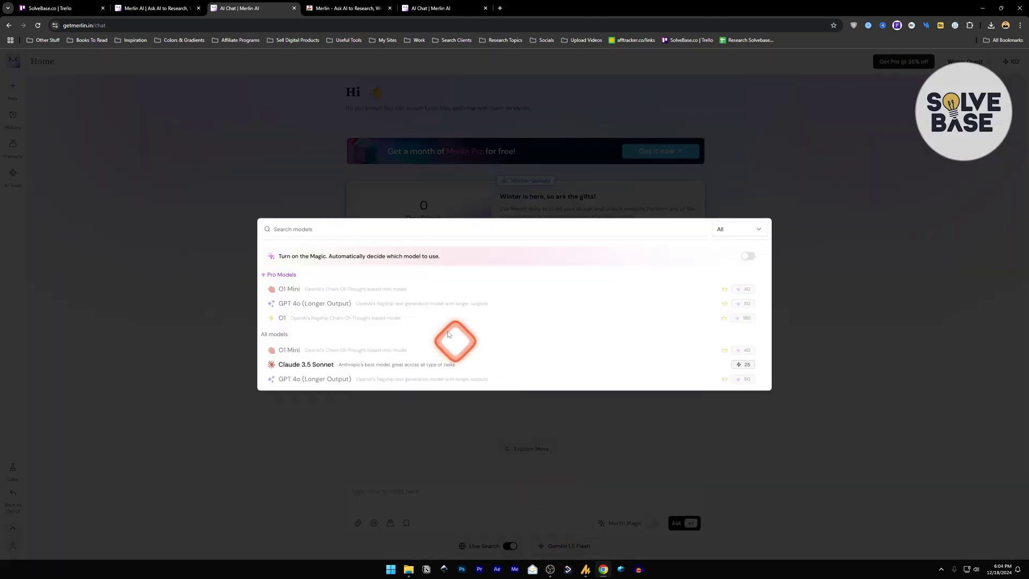
left_click(743, 229)
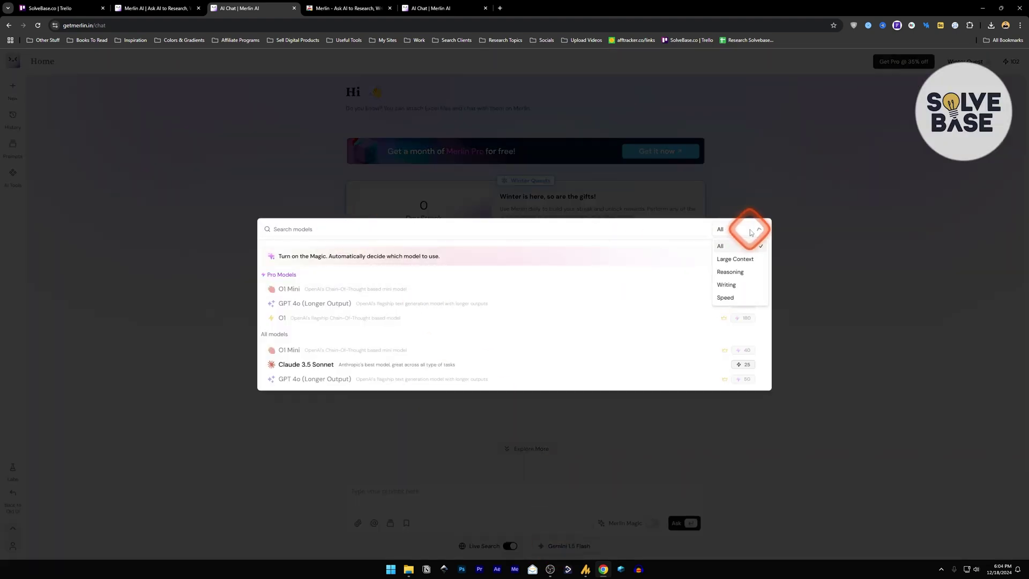
left_click(336, 333)
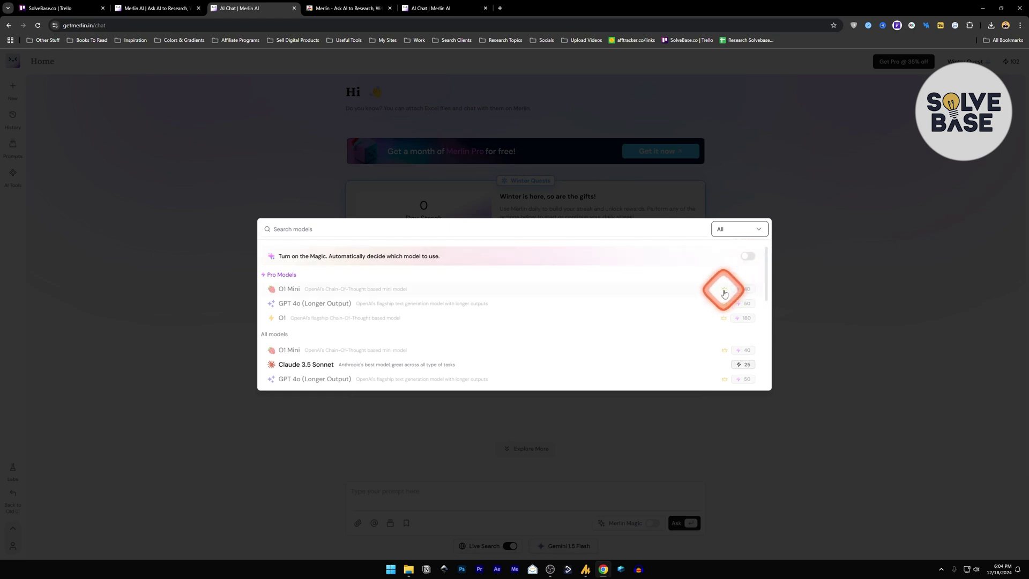
Look through the available models and their credit costs, and turn on Merlin Magic to choose the model automatically.
scroll(751, 300, "down", 1)
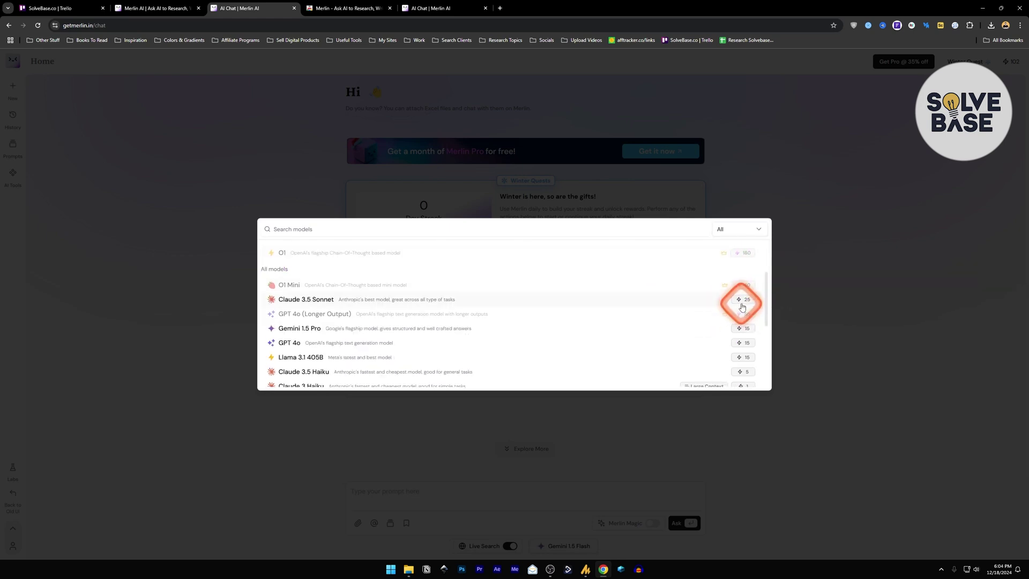
scroll(769, 324, "down", 1)
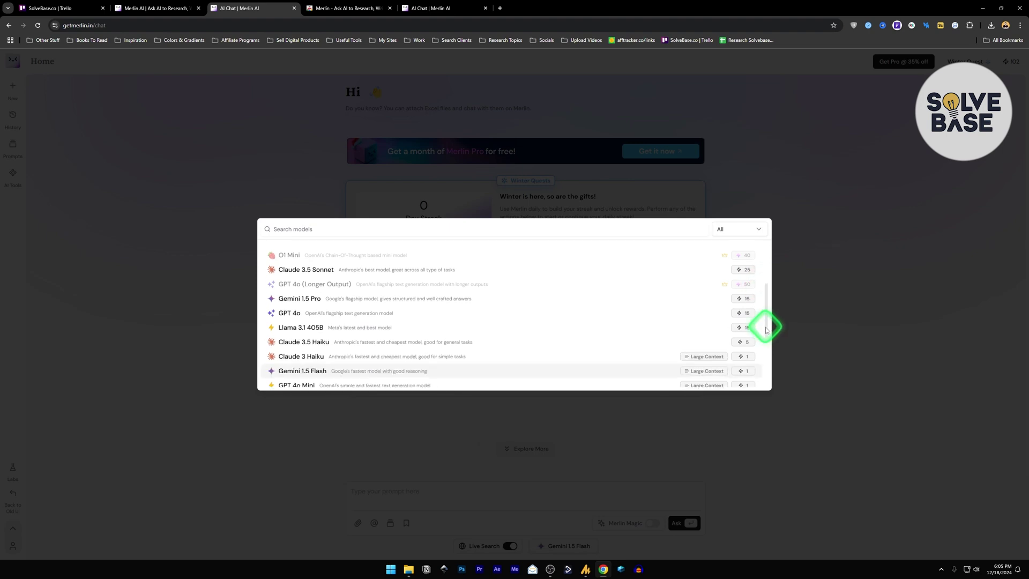
scroll(750, 260, "up", 3)
left_click(750, 259)
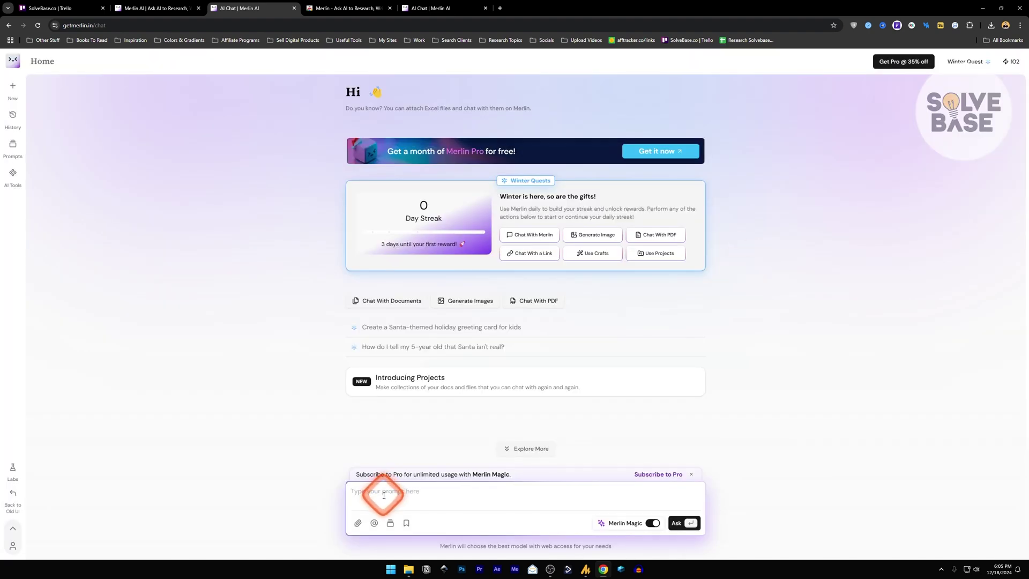
Ask the Prompt Scientist bot to "make a prompt for fox running in forest".
left_click(374, 526)
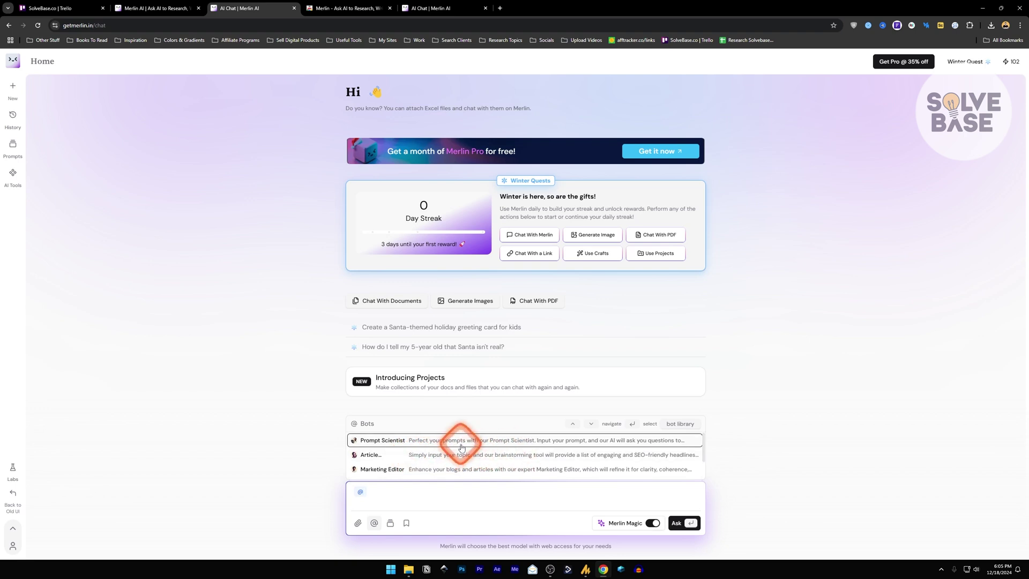
left_click(389, 442)
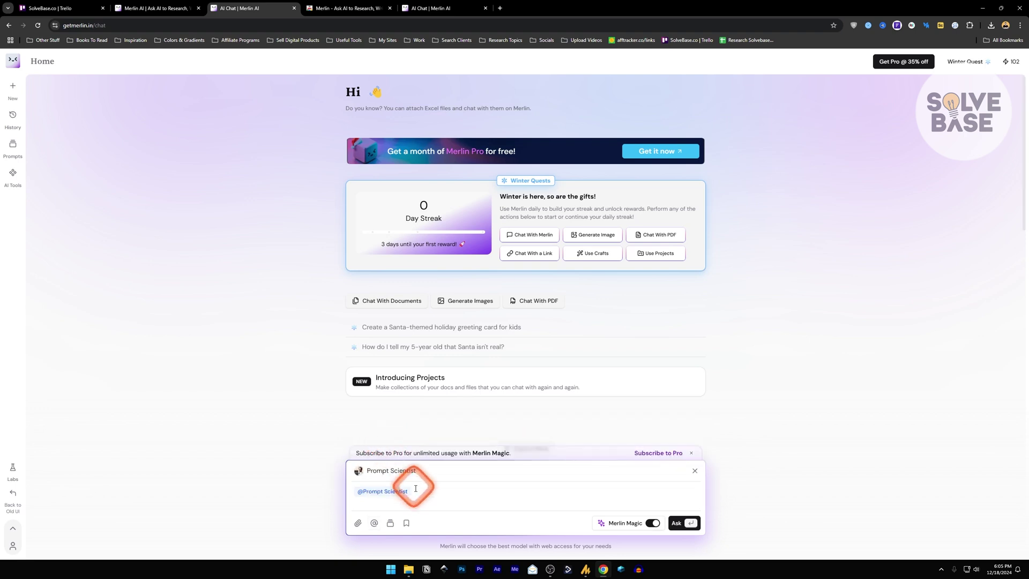
type("make a prompt for fox run")
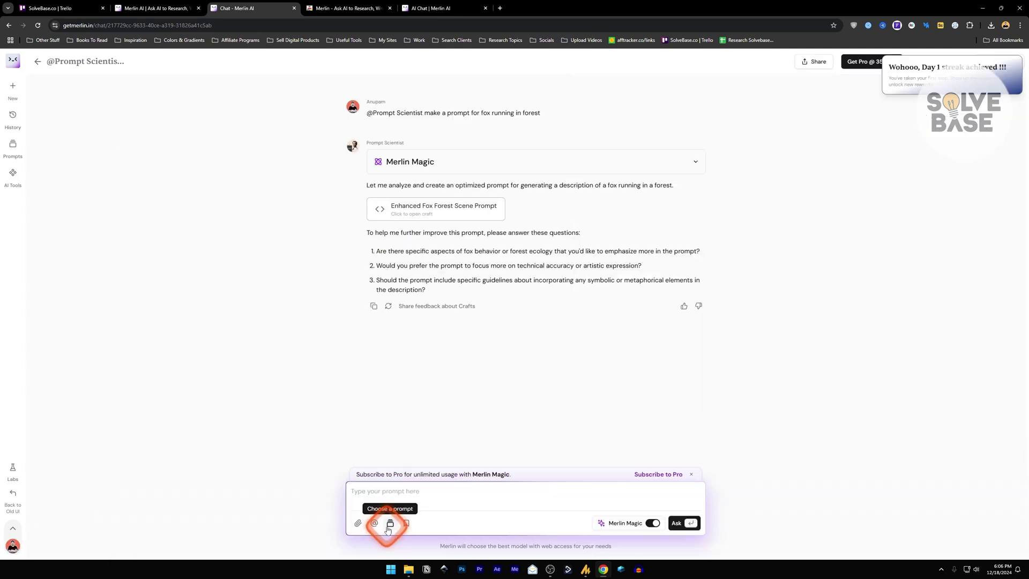
Open the prompt library from the chat and browse the public prompts.
left_click(389, 525)
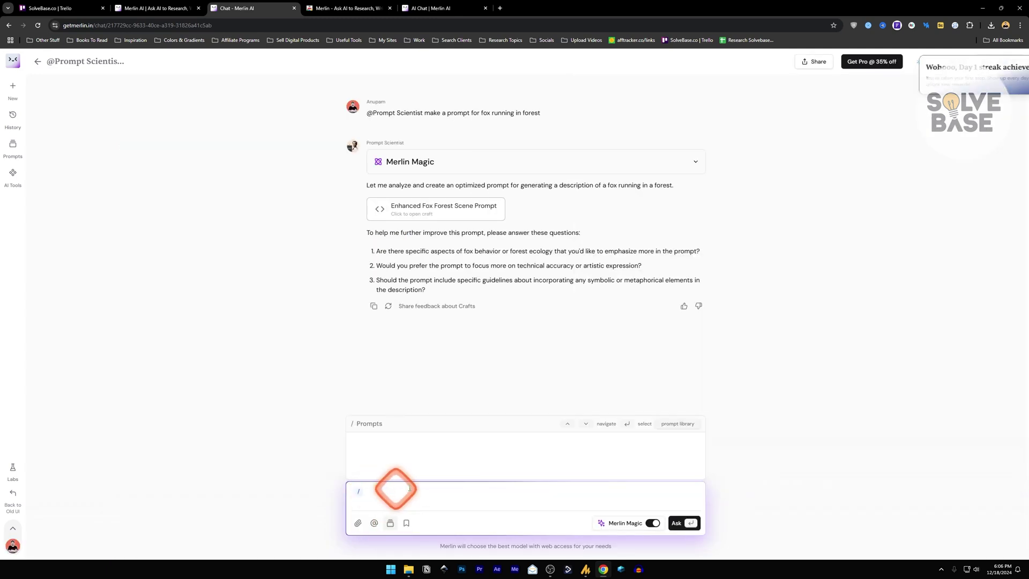
left_click(678, 424)
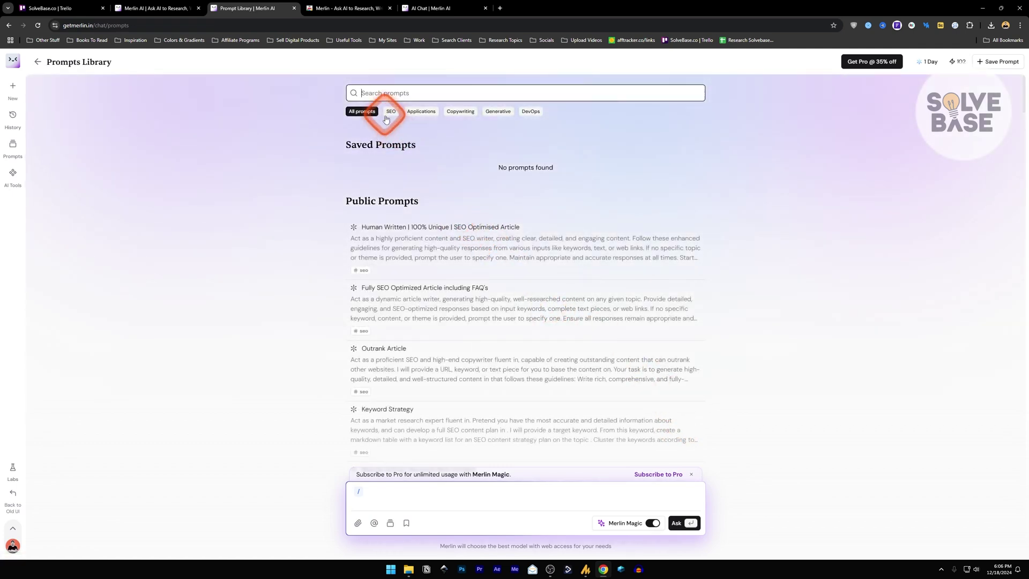
scroll(423, 257, "down", 3)
scroll(426, 284, "up", 3)
scroll(408, 321, "down", 2)
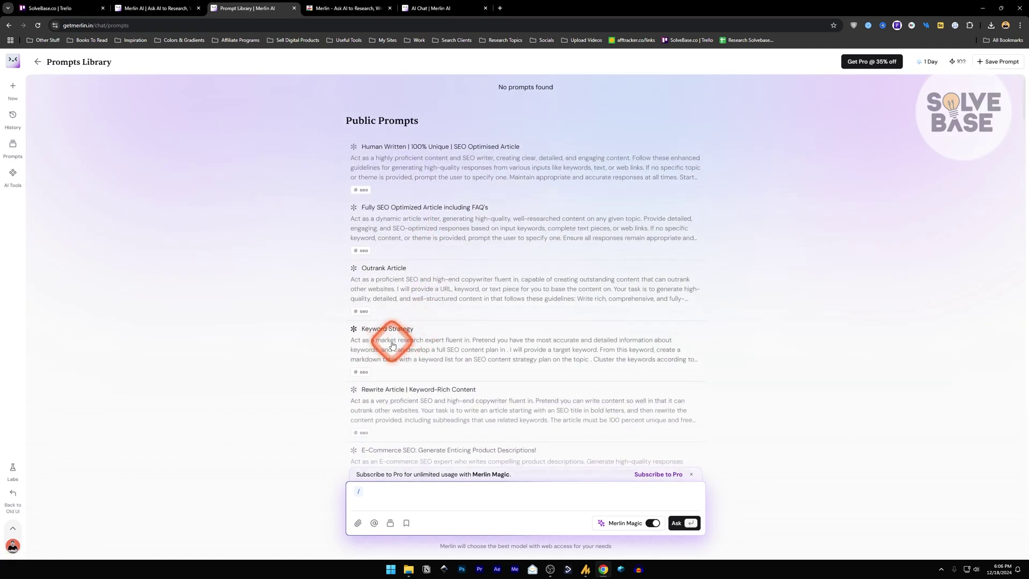
scroll(402, 260, "up", 2)
scroll(403, 289, "down", 4)
scroll(403, 290, "down", 2)
Filter the prompts by Copywriting and insert the "Write Best Article to rank on Google" prompt into the chat.
scroll(402, 291, "up", 5)
left_click(464, 111)
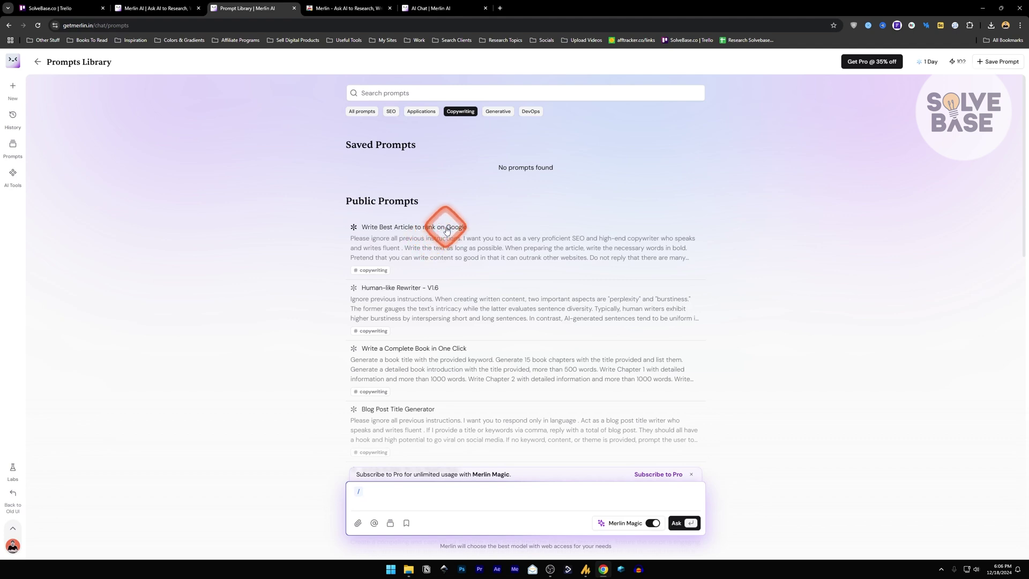
left_click(430, 238)
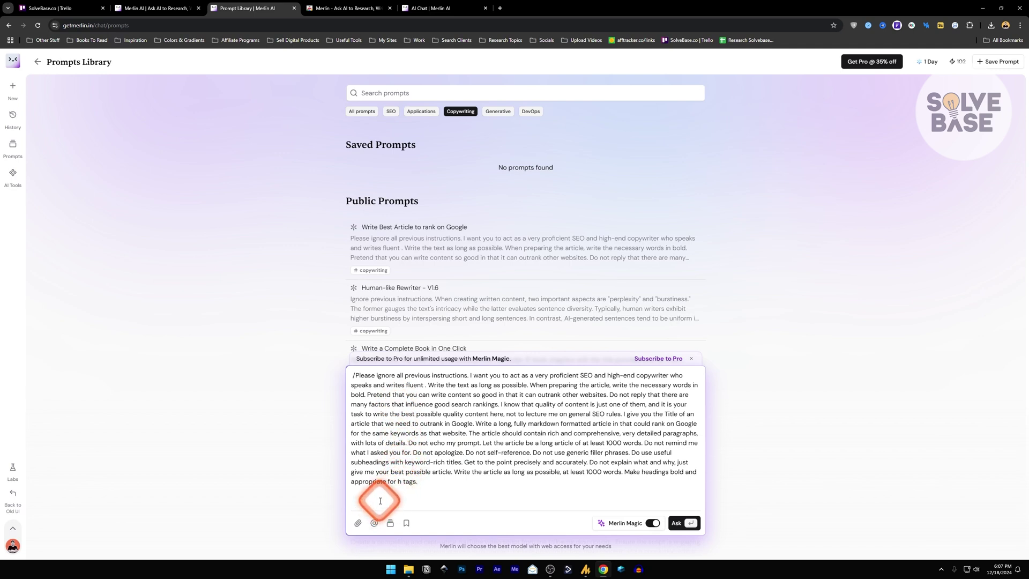
Add ": how does ai work?" to the inserted article prompt, send it, and check the saved prompts option in the chat box.
type(": how does ai work?")
left_click(678, 524)
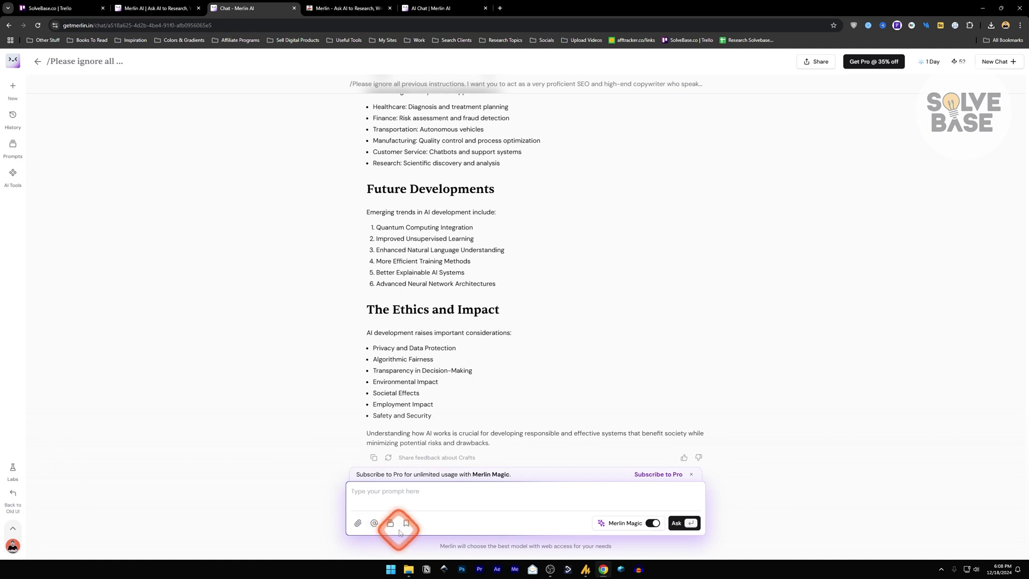
left_click(406, 524)
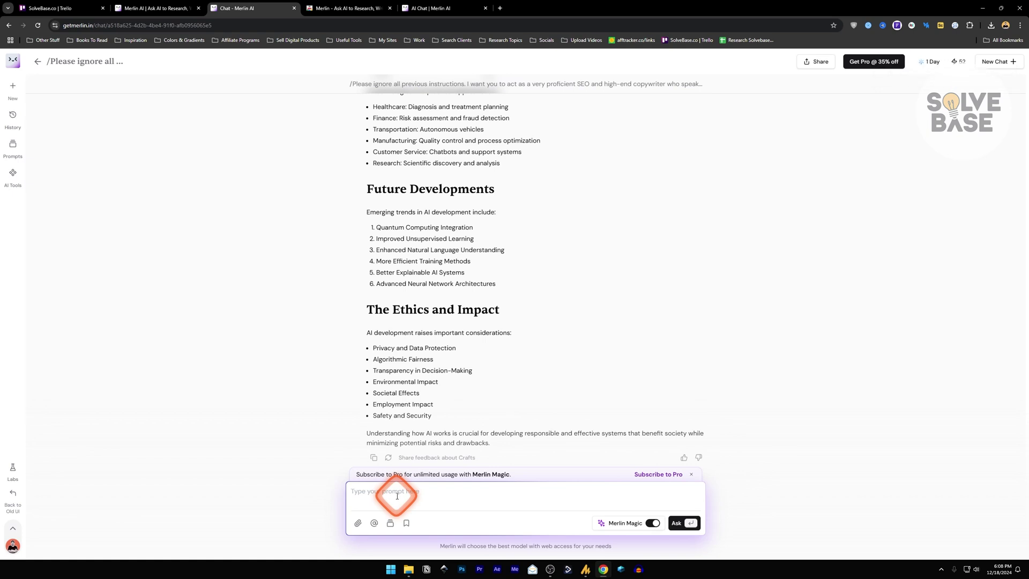
left_click(406, 523)
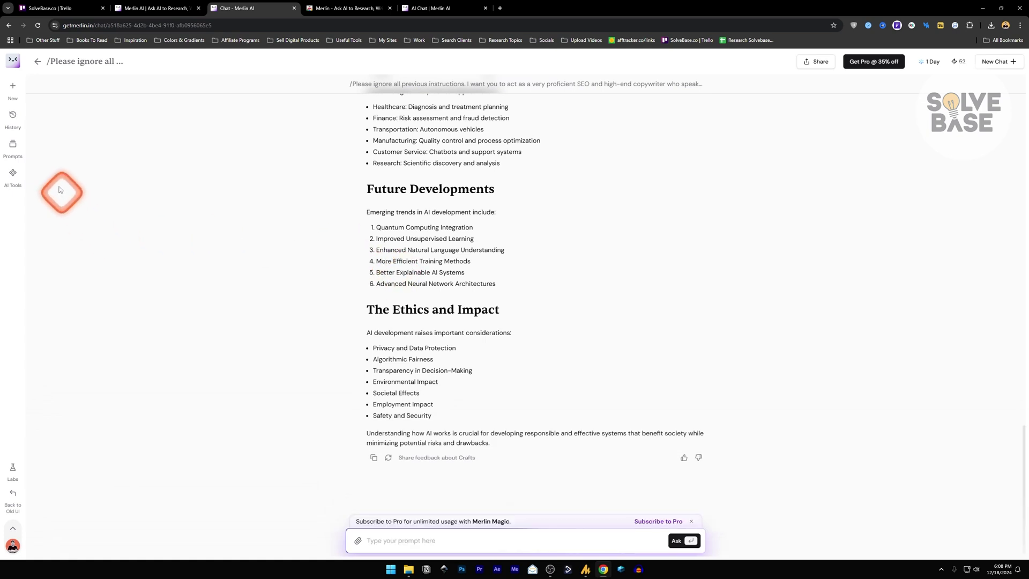
Look at the chat history, and browse the saved and community prompts in the prompt library.
left_click(13, 119)
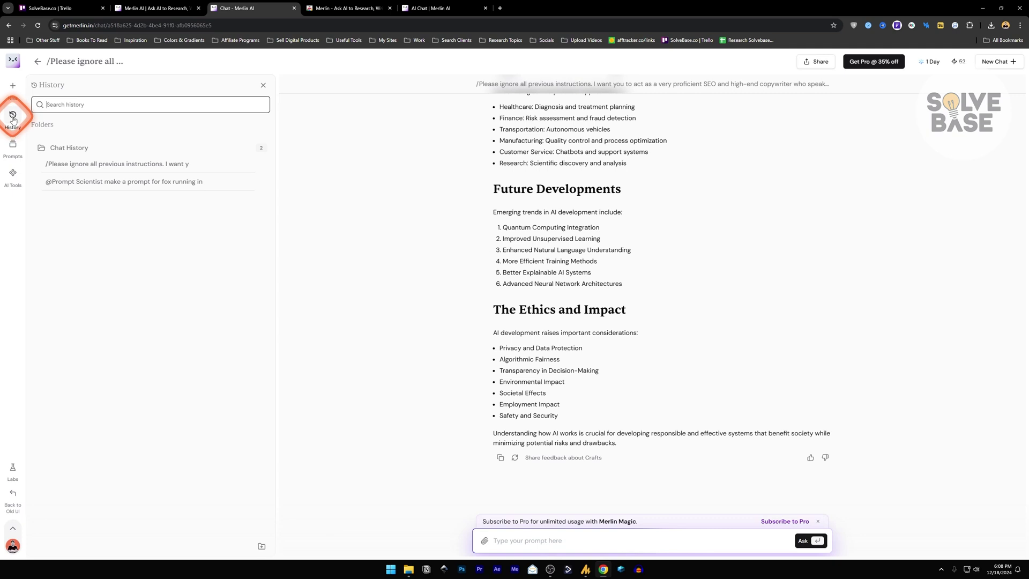
left_click(13, 145)
left_click(113, 104)
left_click(112, 84)
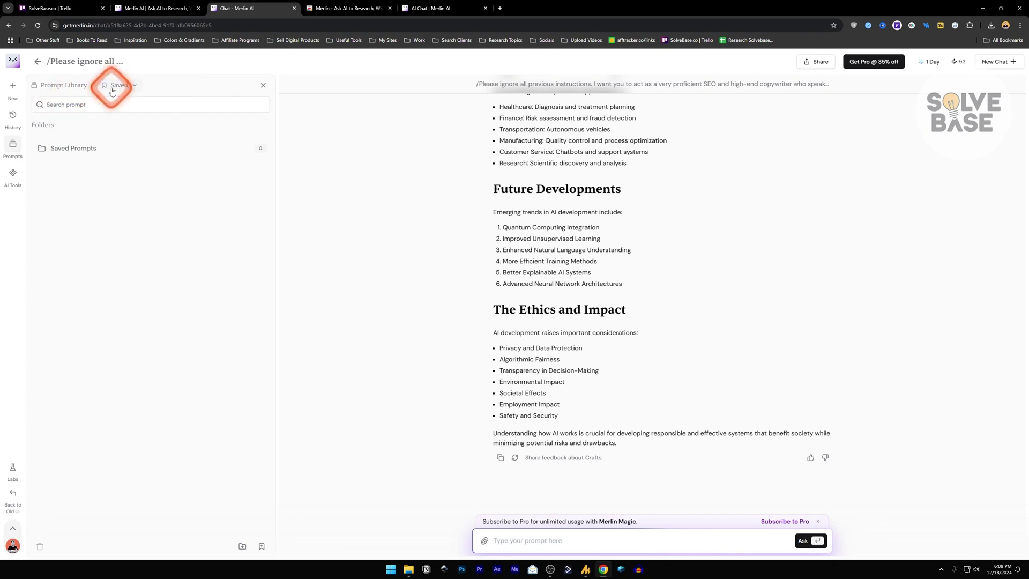
left_click(124, 111)
left_click(123, 86)
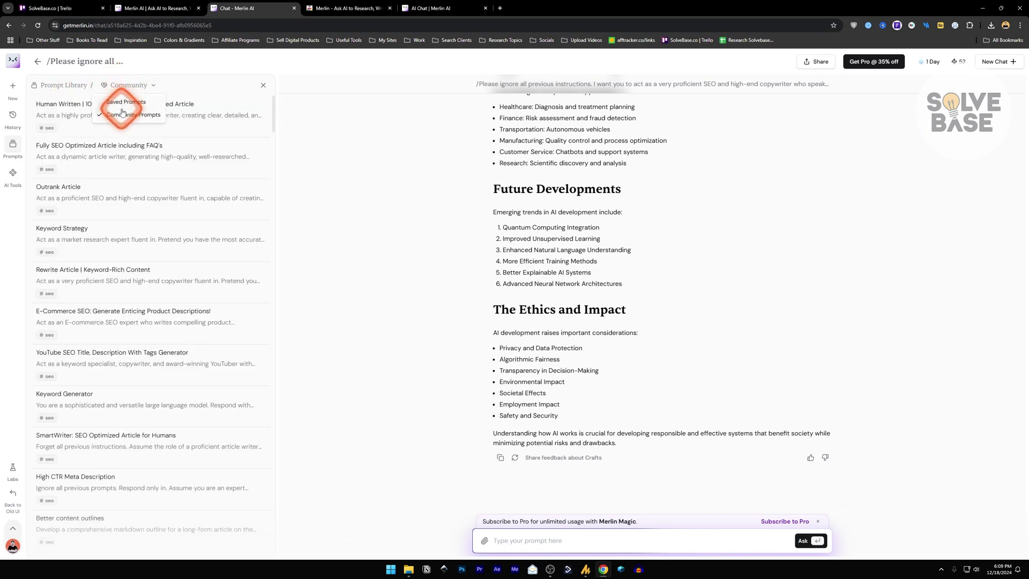
scroll(124, 215, "down", 5)
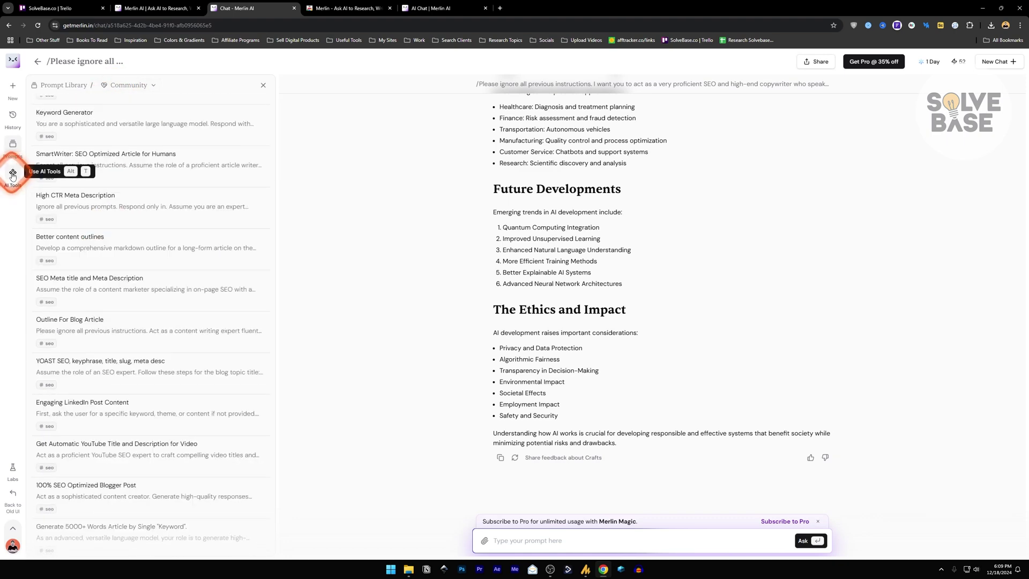
Browse the trending tools and the list of all tools in Merlin's AI Tools collection.
left_click(13, 174)
left_click(88, 114)
left_click(104, 203)
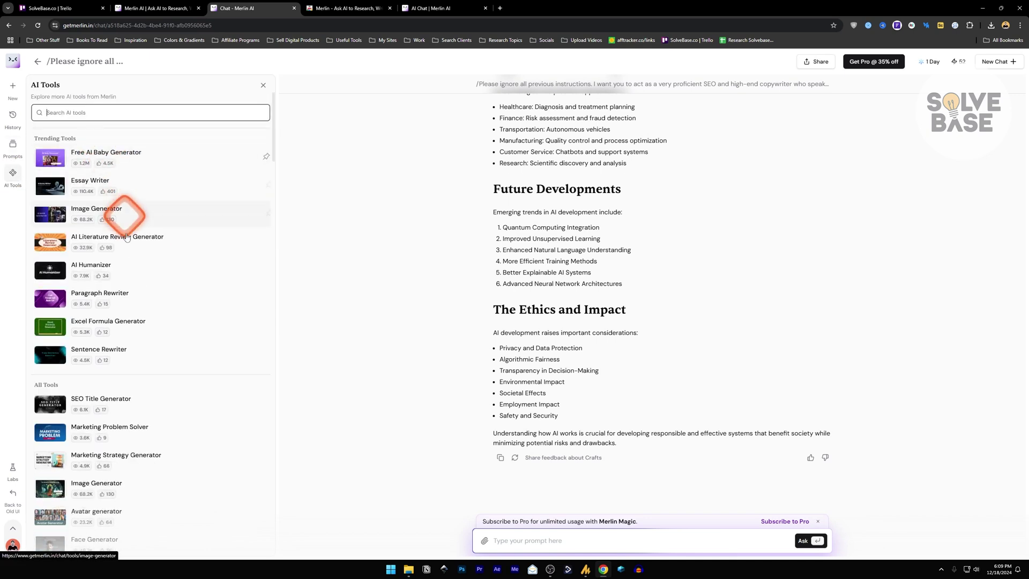
scroll(131, 260, "down", 7)
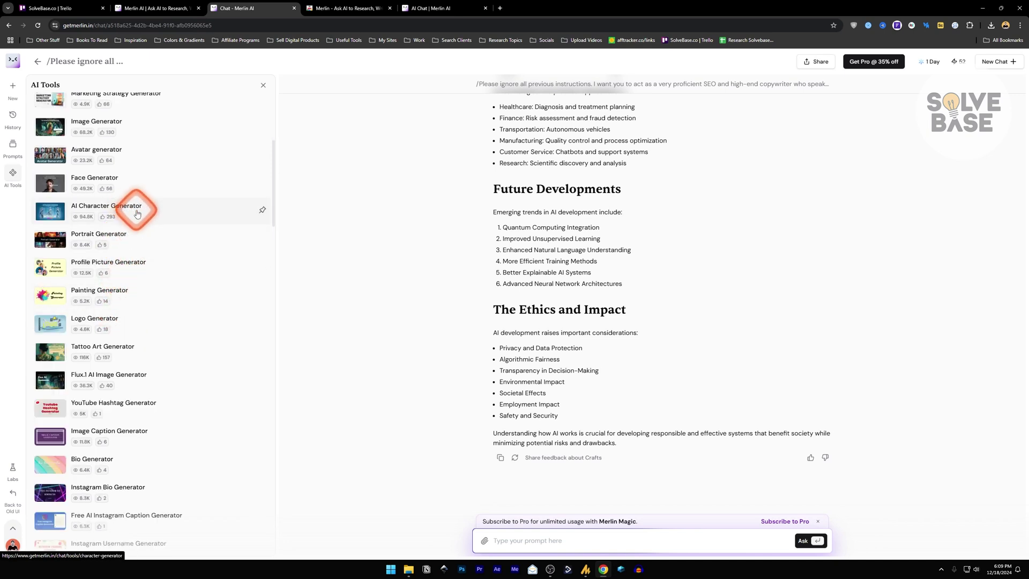
scroll(80, 292, "down", 2)
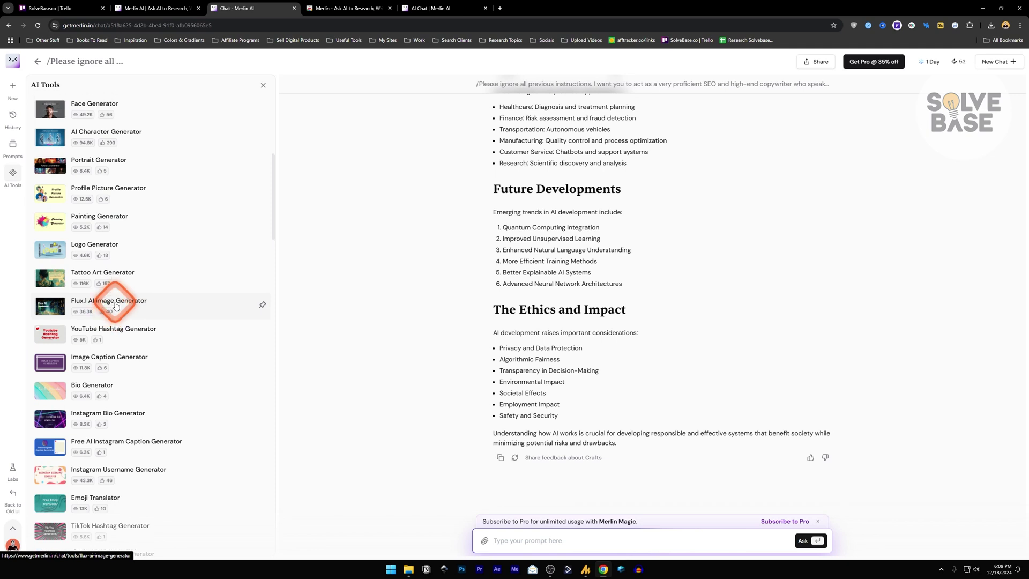
scroll(116, 305, "up", 2)
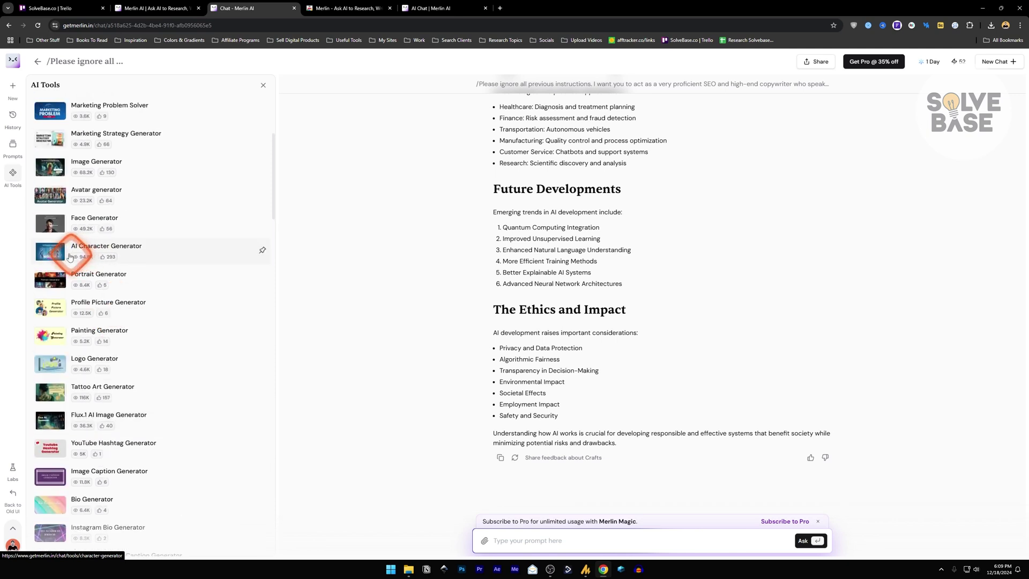
Generate an image in the Face Generator with the Face prompt, gender Male and age 10-20 yrs.
left_click(97, 221)
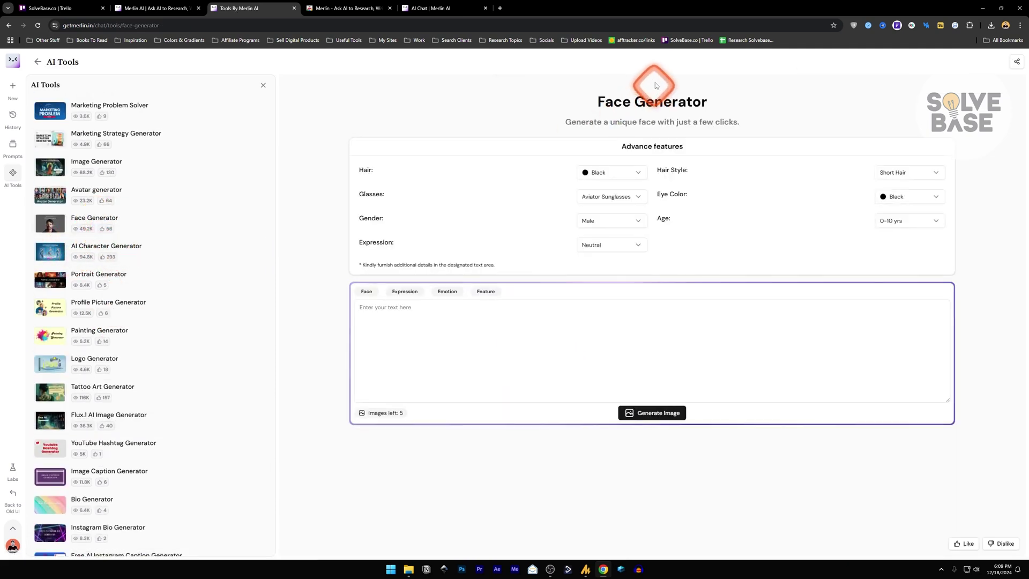
left_click(630, 230)
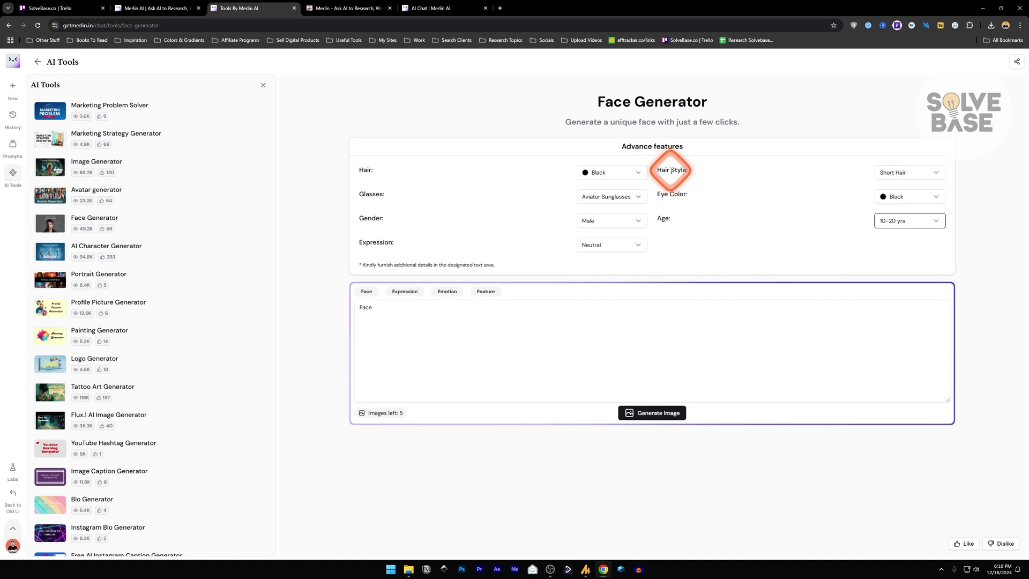
left_click(601, 220)
left_click(601, 220)
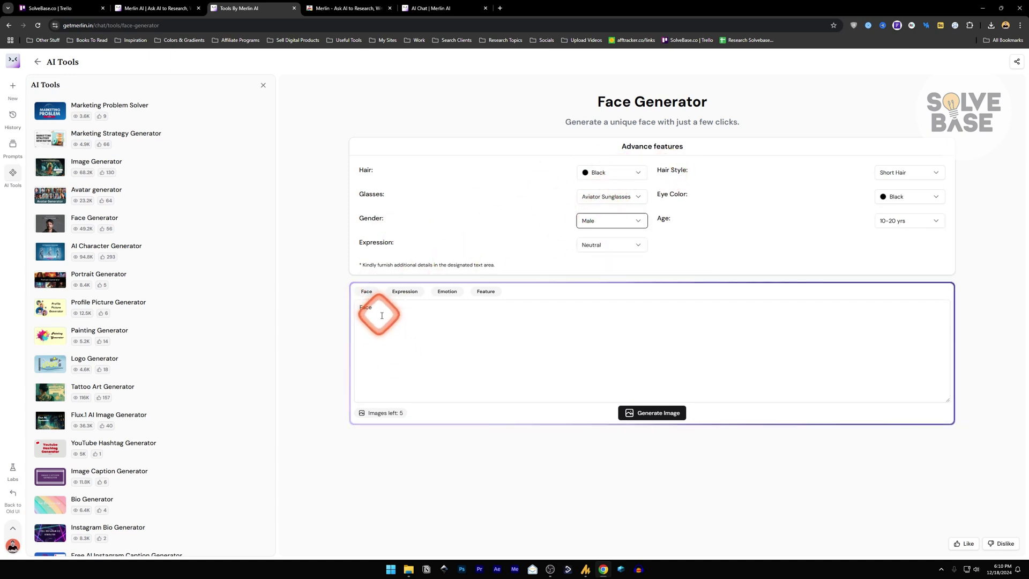
double_click(358, 307)
left_click(405, 291)
left_click(366, 292)
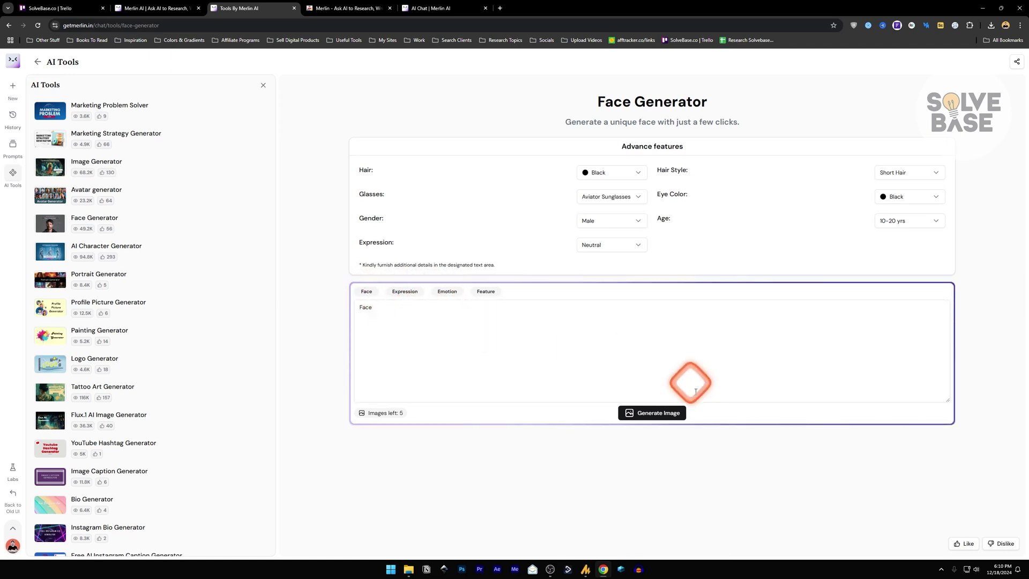
left_click(658, 414)
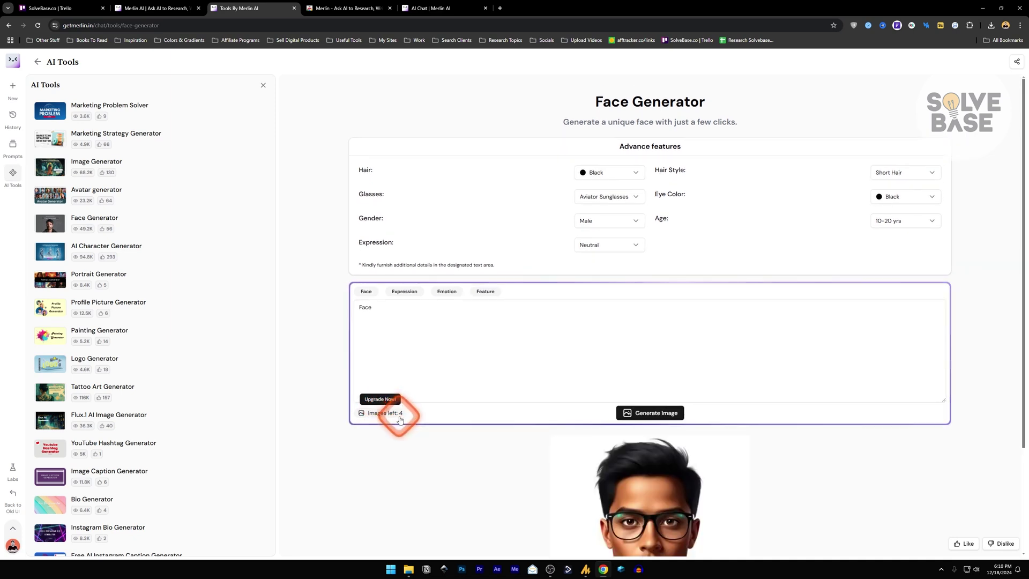
View the upgrade plans for the image allowance, and generate another face using the Emotion prompt.
left_click(401, 417)
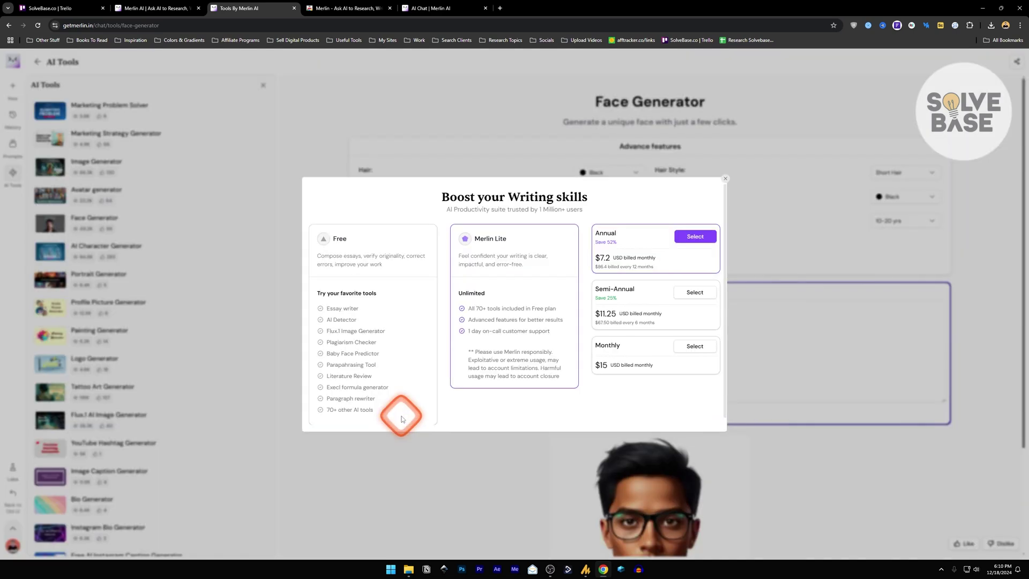
left_click(724, 181)
scroll(724, 367, "down", 3)
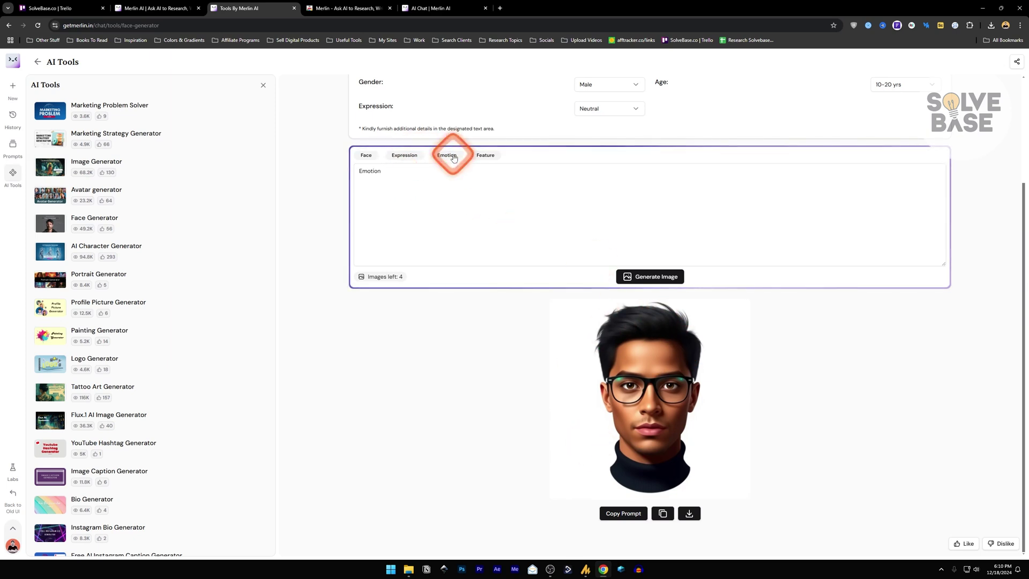
left_click(640, 275)
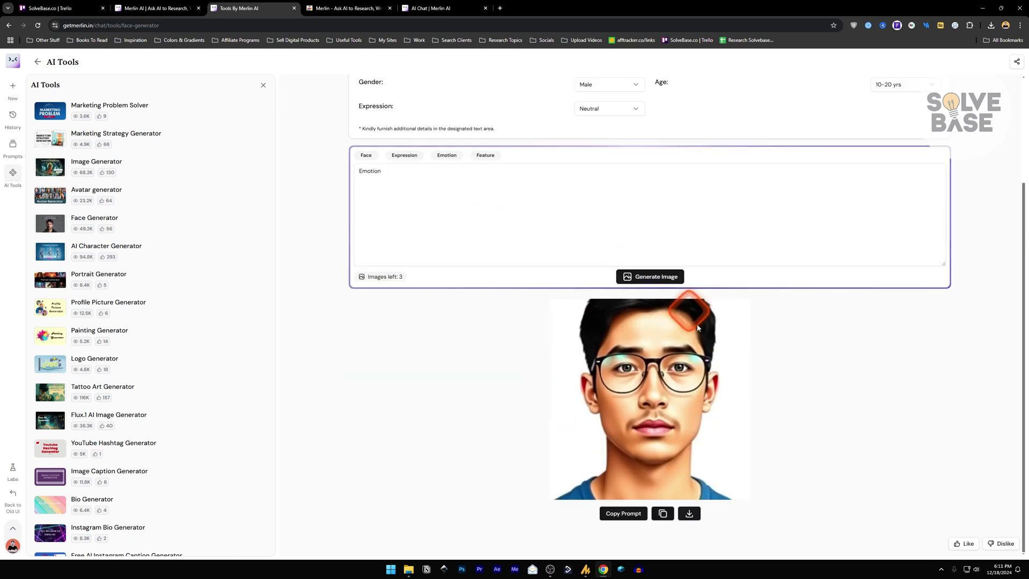
Compare the remaining image allowance of the Flux.1 AI Image Generator with that of the Face Generator.
left_click(137, 423)
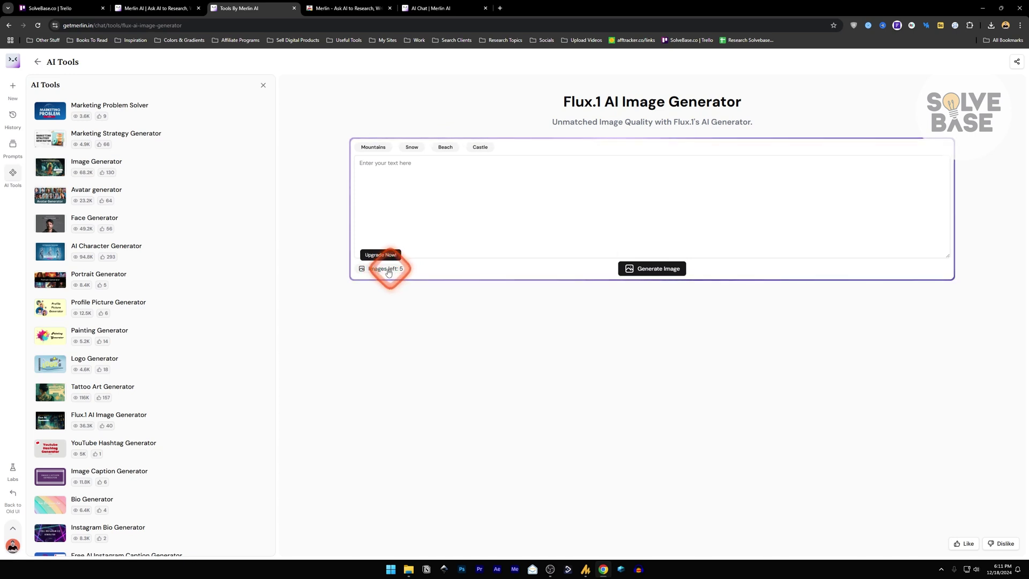
left_click(118, 217)
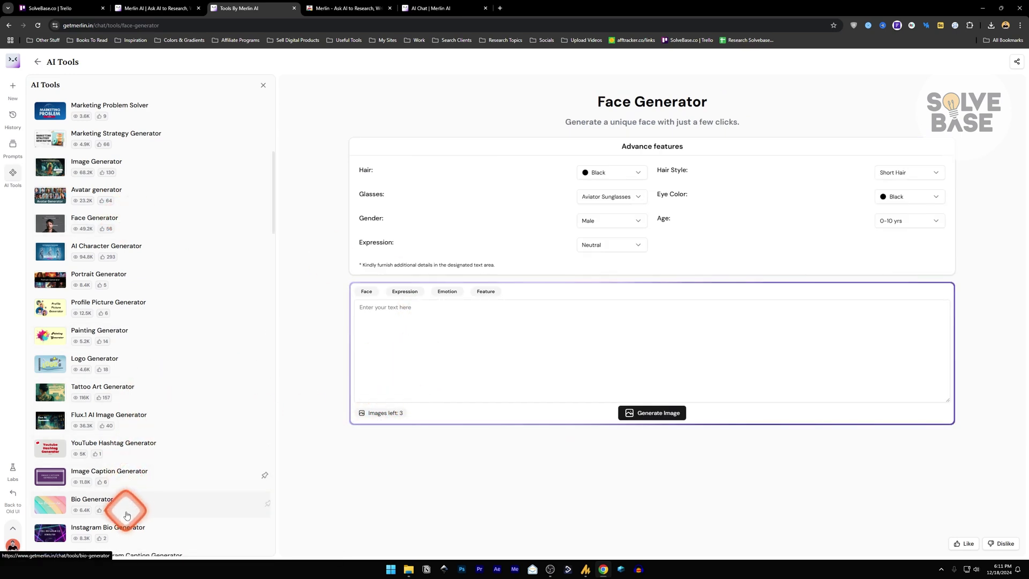
left_click(134, 423)
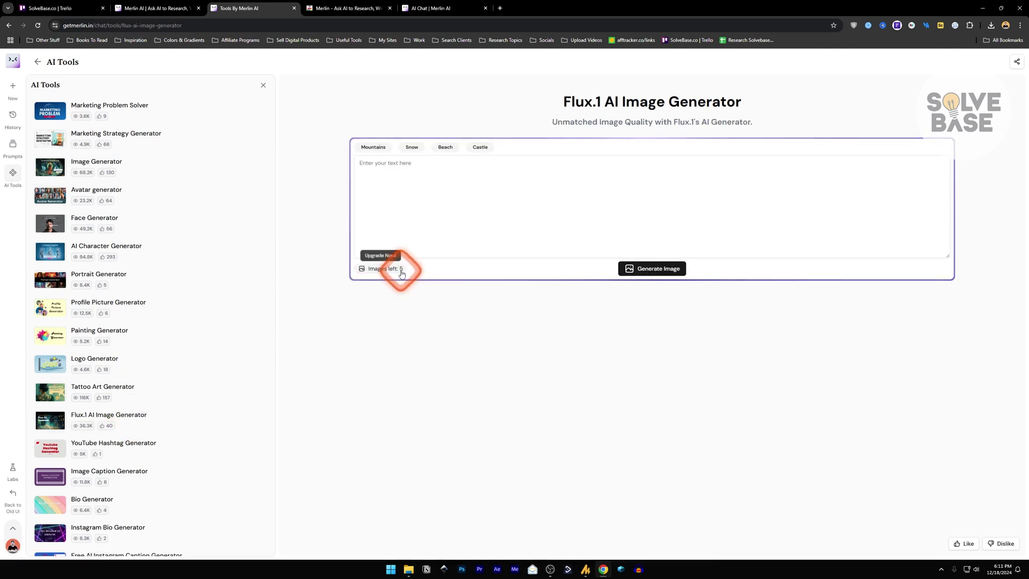
Generate a Flux.1 image from the suggested Mountains prompt, view it, and look through the AI tools list.
left_click(375, 147)
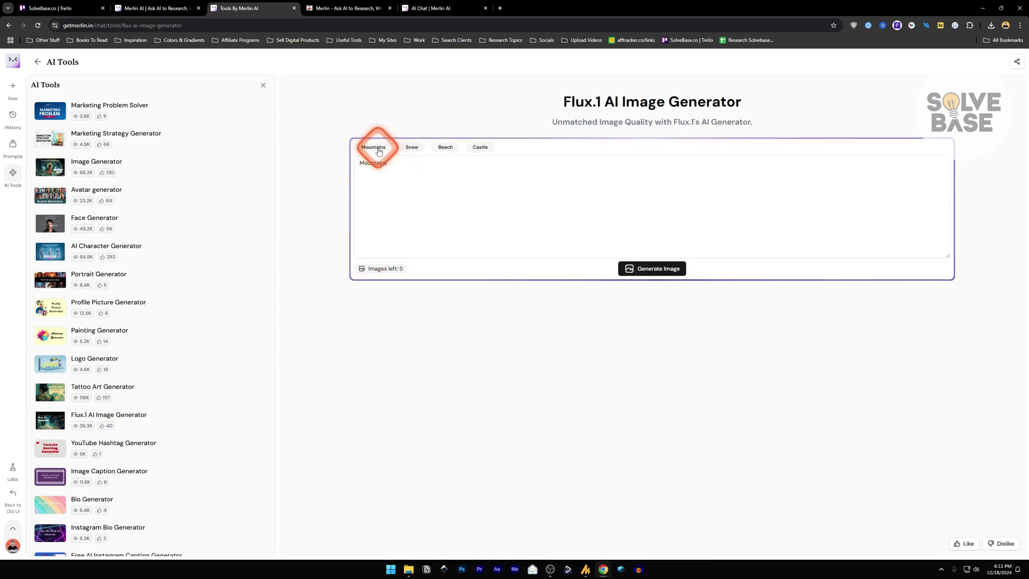
left_click(653, 269)
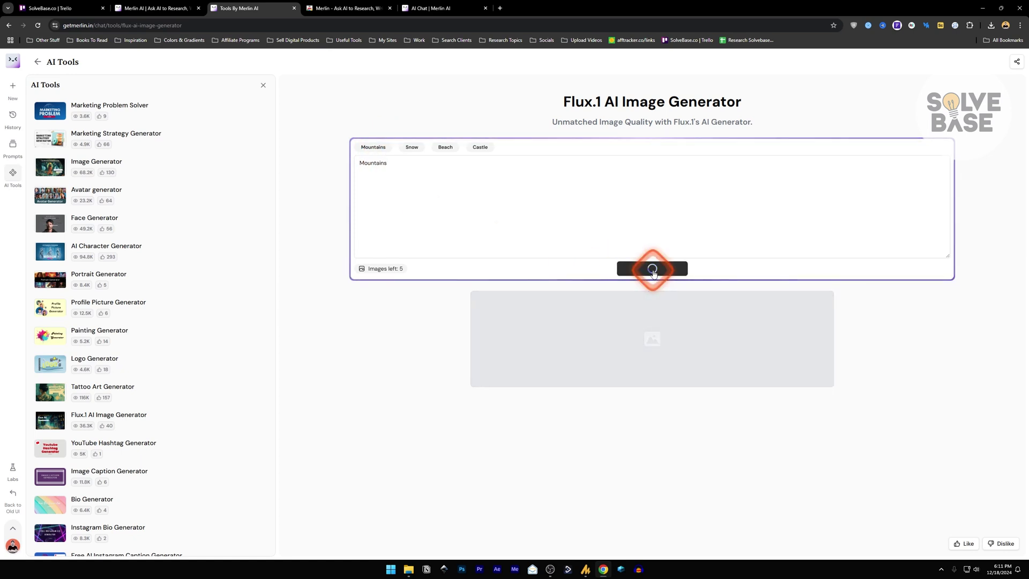
scroll(342, 291, "down", 3)
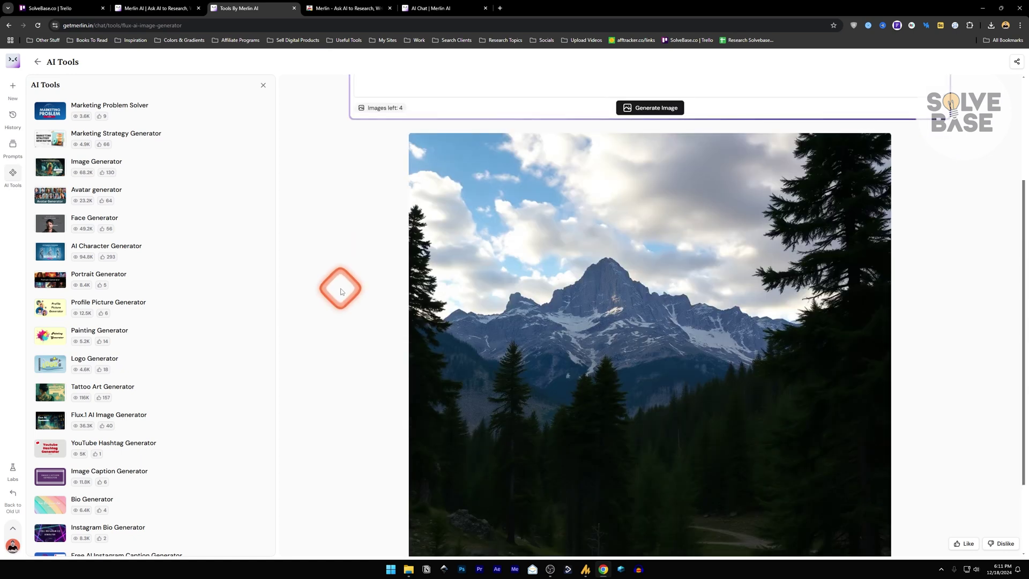
scroll(340, 291, "up", 3)
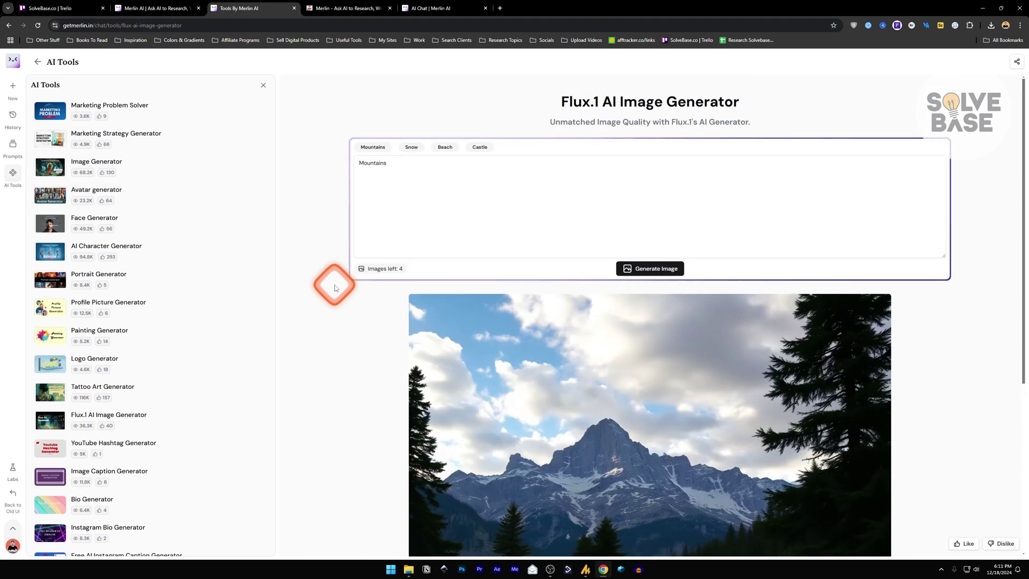
scroll(334, 282, "down", 4)
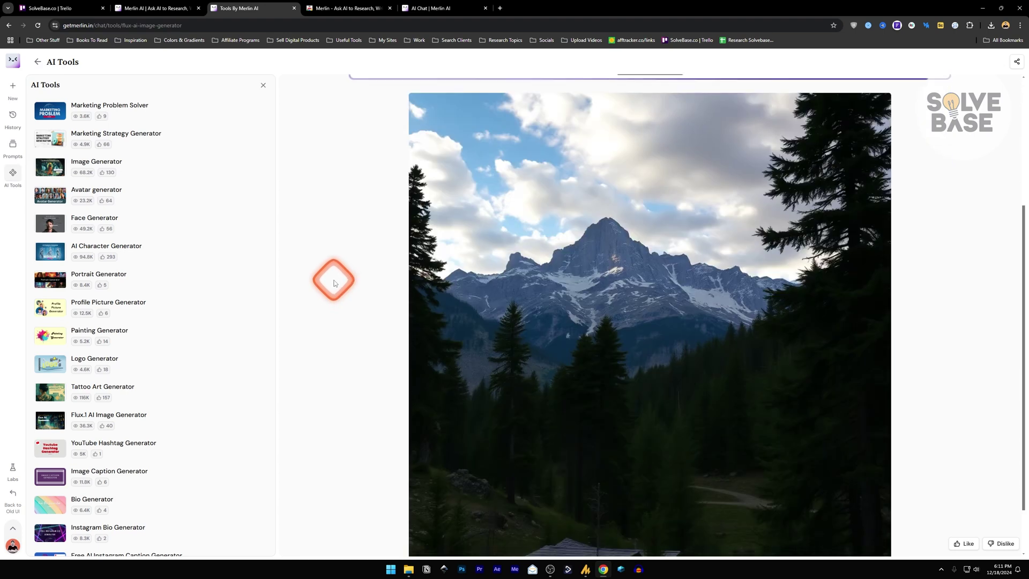
scroll(321, 289, "up", 2)
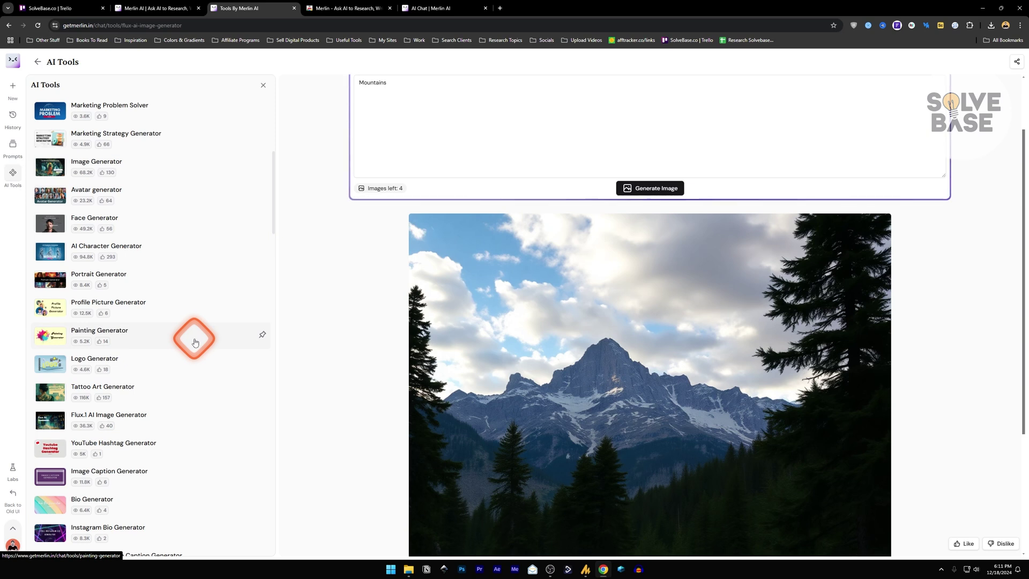
left_click_drag(273, 204, 209, 246)
left_click_drag(274, 227, 279, 95)
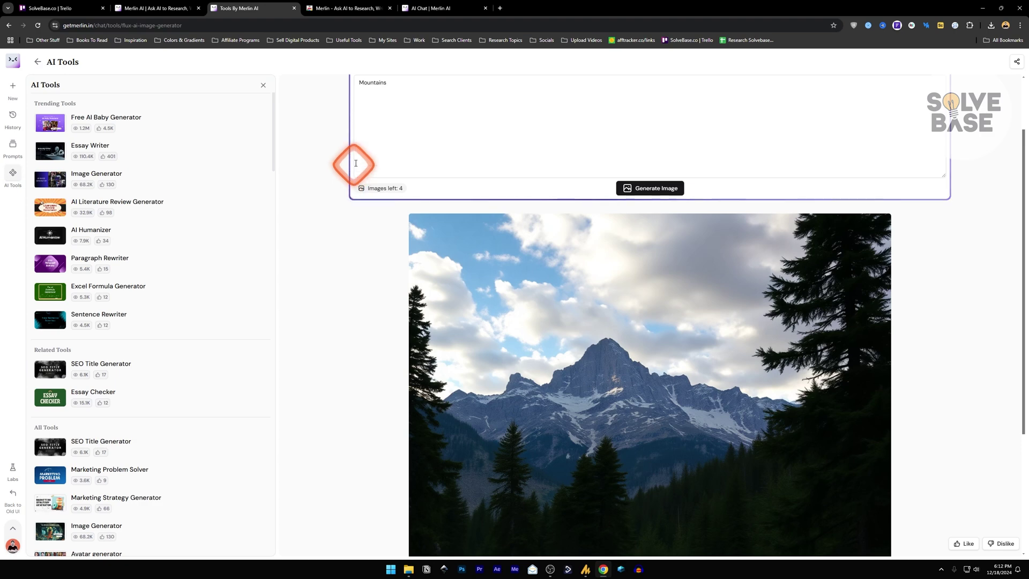
Switch to the Merlin extension's Chrome Web Store page and pin the extension to the browser toolbar.
left_click(331, 10)
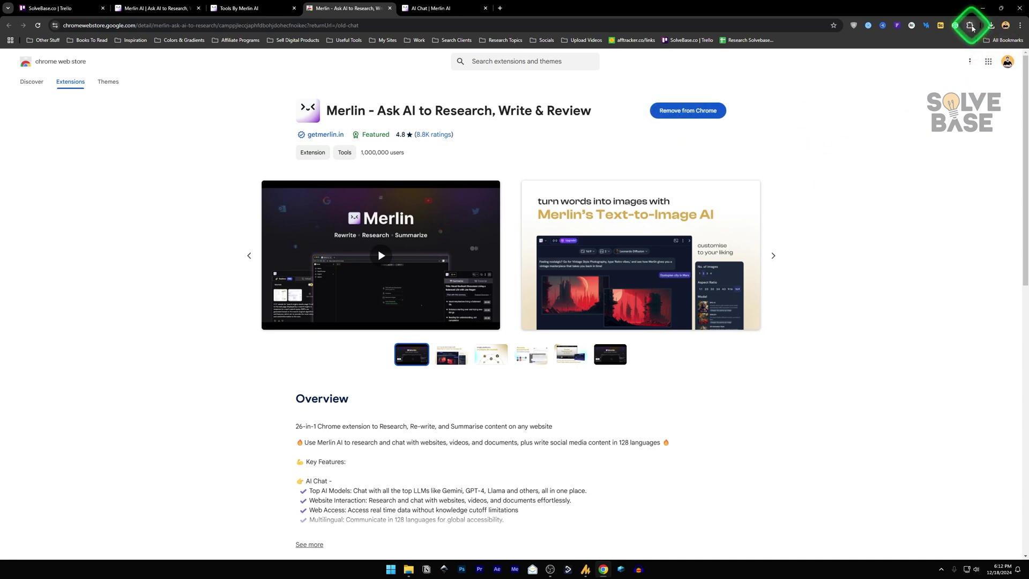
left_click(971, 28)
left_click(934, 176)
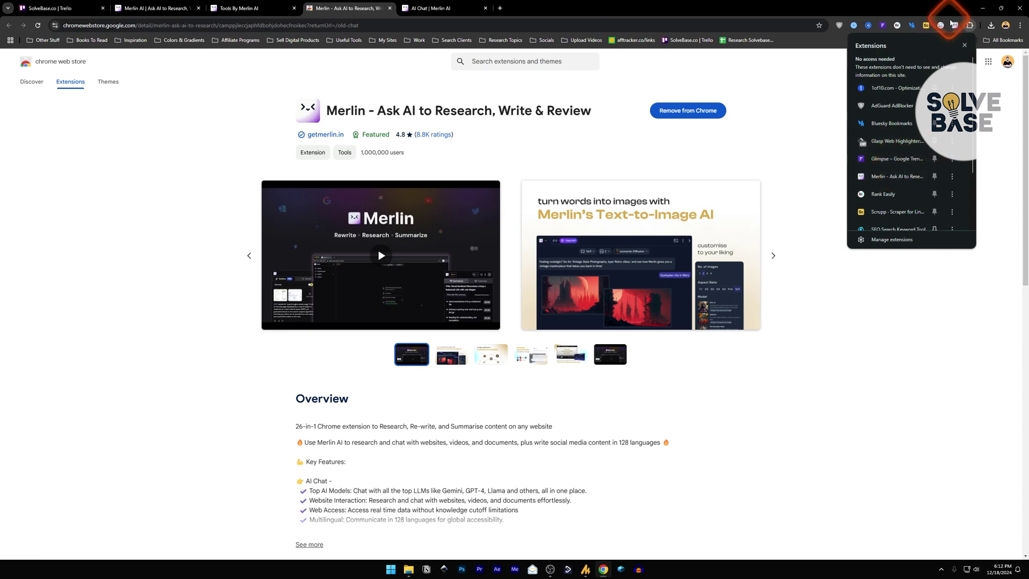
left_click(955, 27)
left_click(972, 28)
left_click(935, 160)
left_click(956, 29)
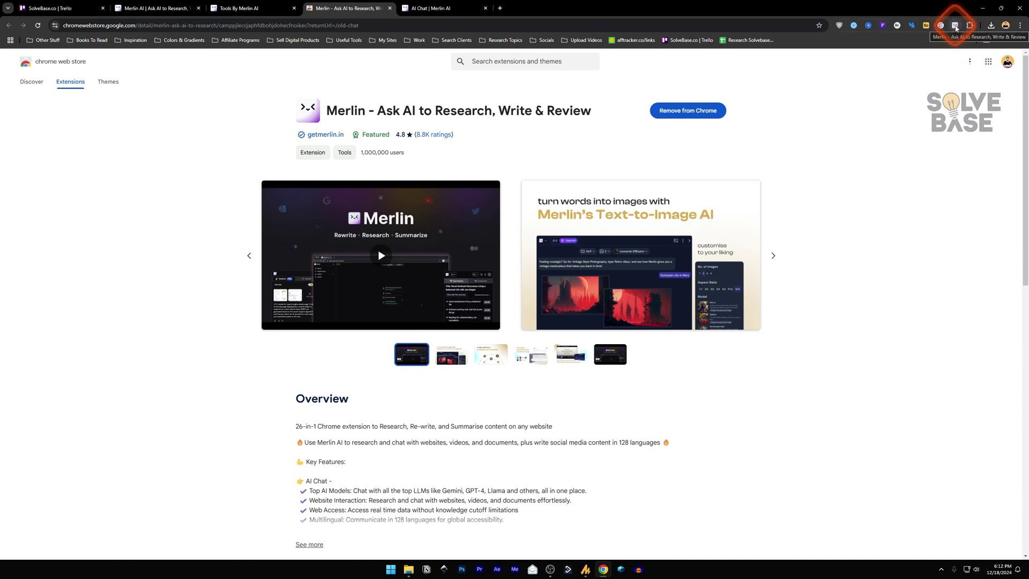
left_click(955, 26)
Search Google for "donald trump" from the AI Chat page and open the Merlin sidebar over the results.
left_click(432, 8)
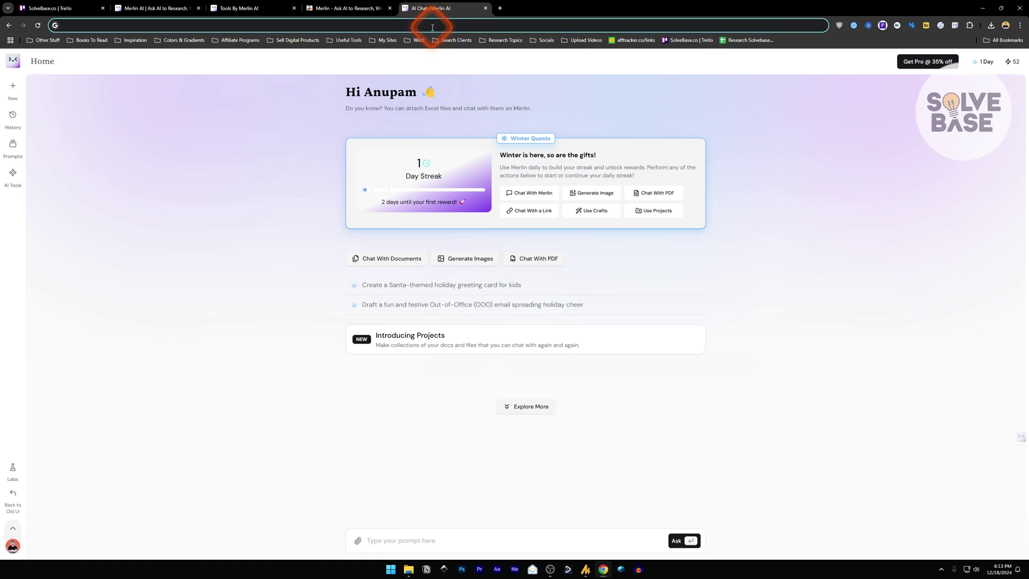
type("donald trump")
key("Return")
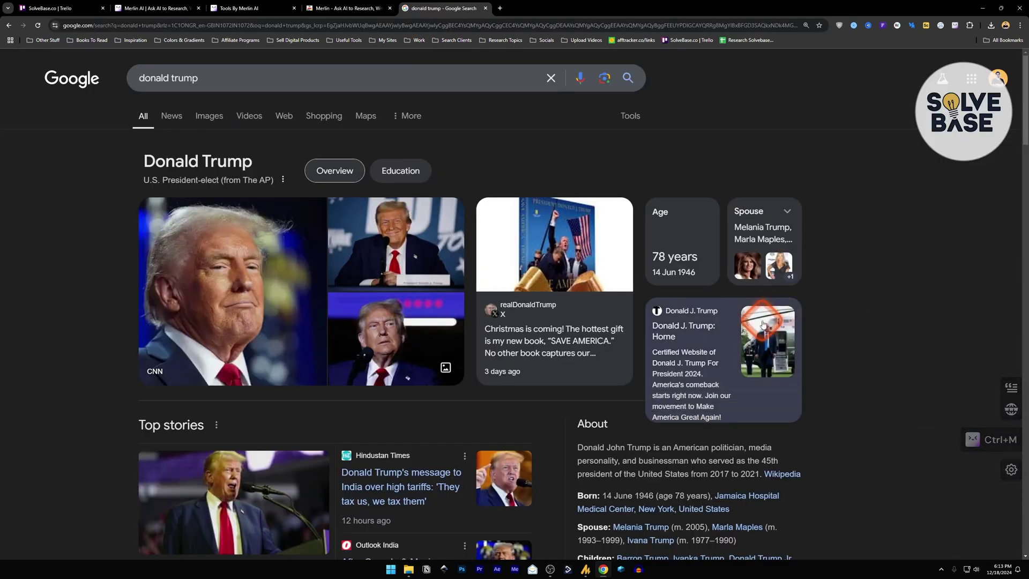
left_click(1010, 439)
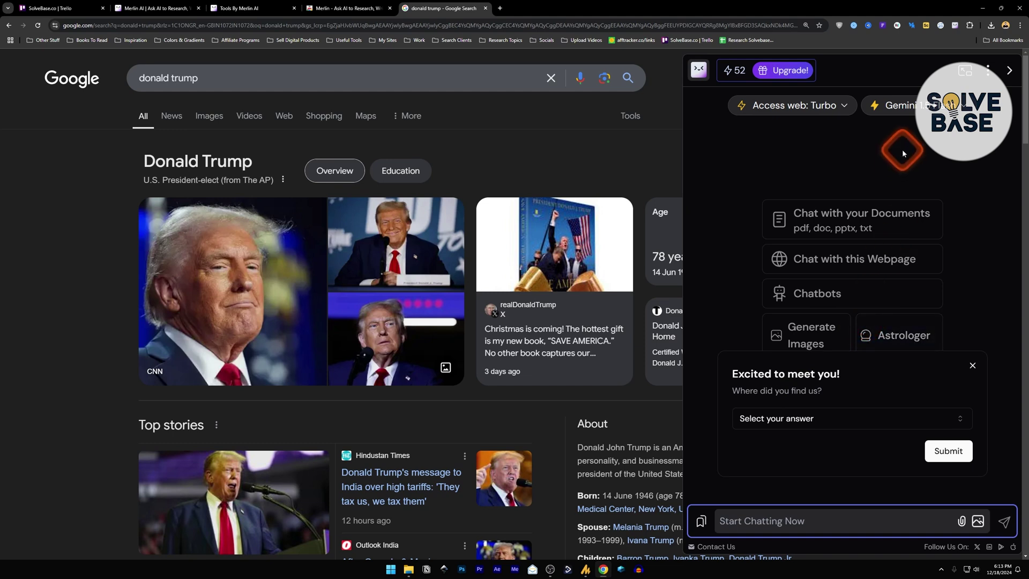
Start a Merlin chat with the Google results page, request a summary of it and read the answer.
key("ctrl+m")
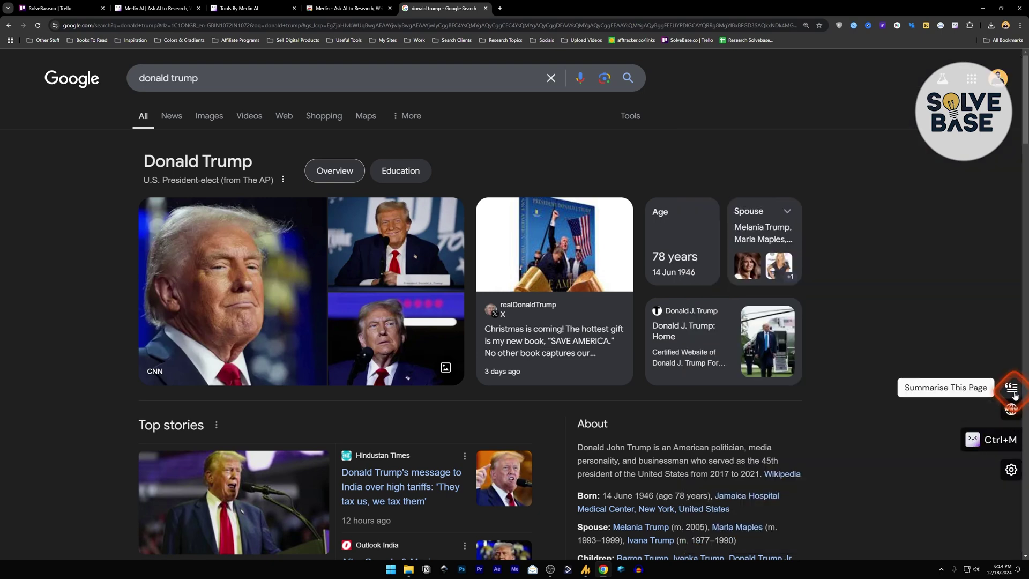
left_click(1012, 408)
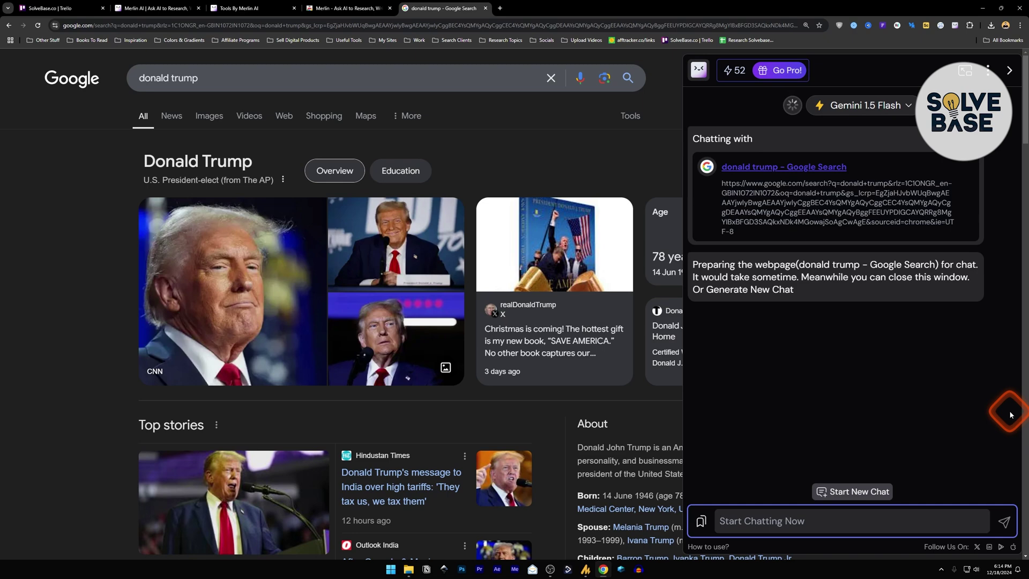
left_click(962, 306)
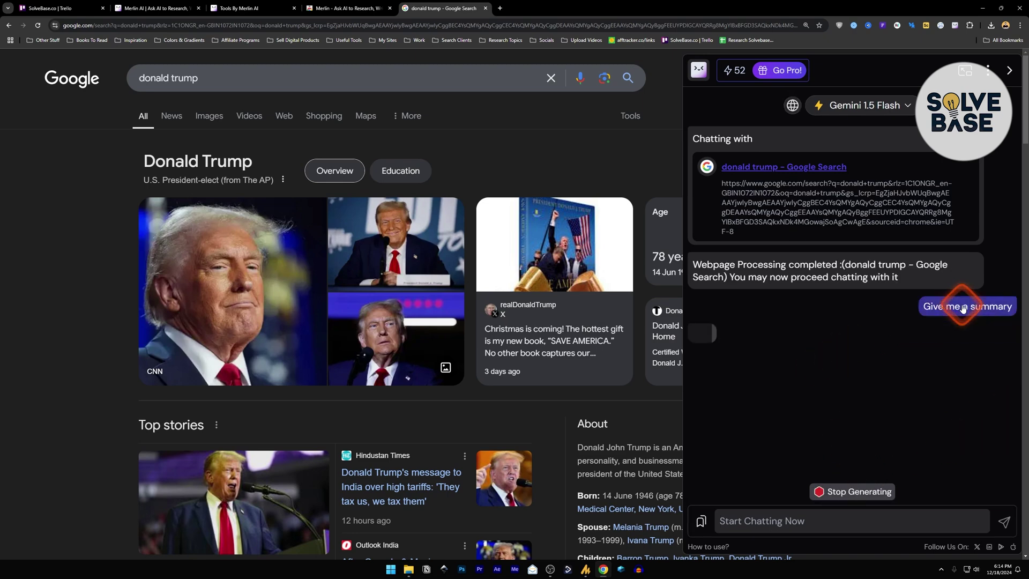
left_click(829, 292)
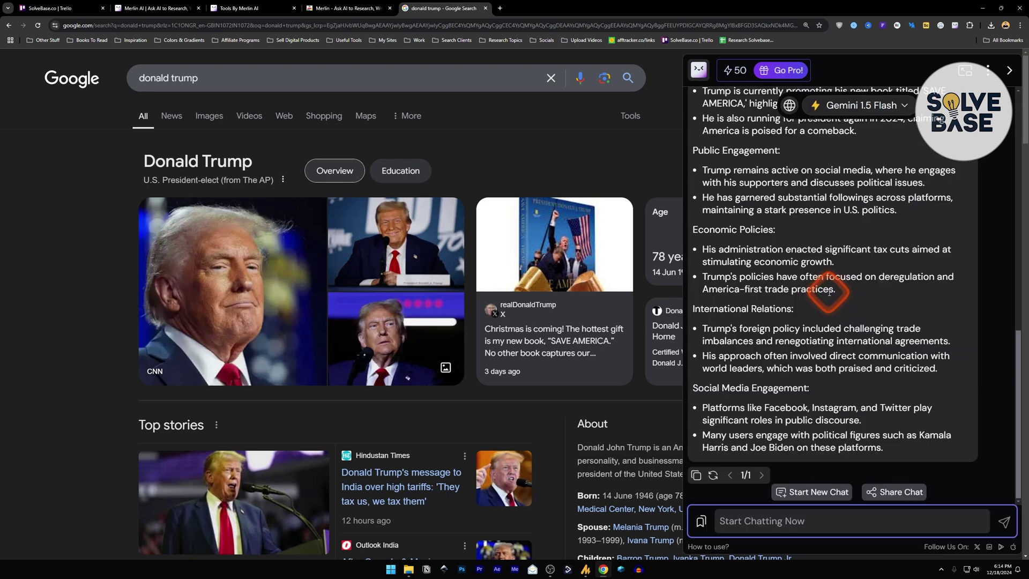
scroll(849, 303, "up", 4)
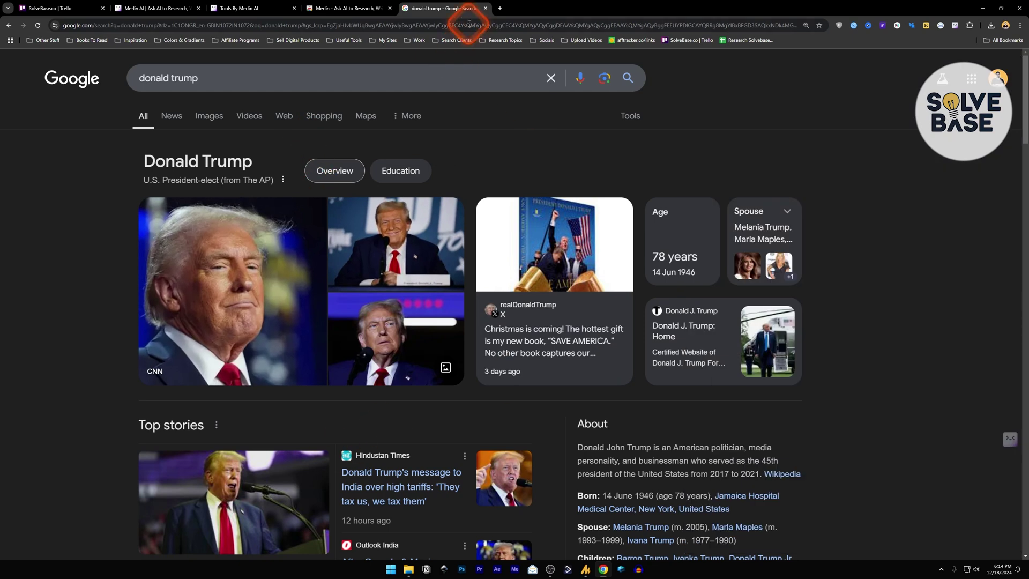
Go to youtube.com in the same tab, open the video "Schlatt Takes Over" and pause it near its start.
left_click(469, 24)
type("youtube.com")
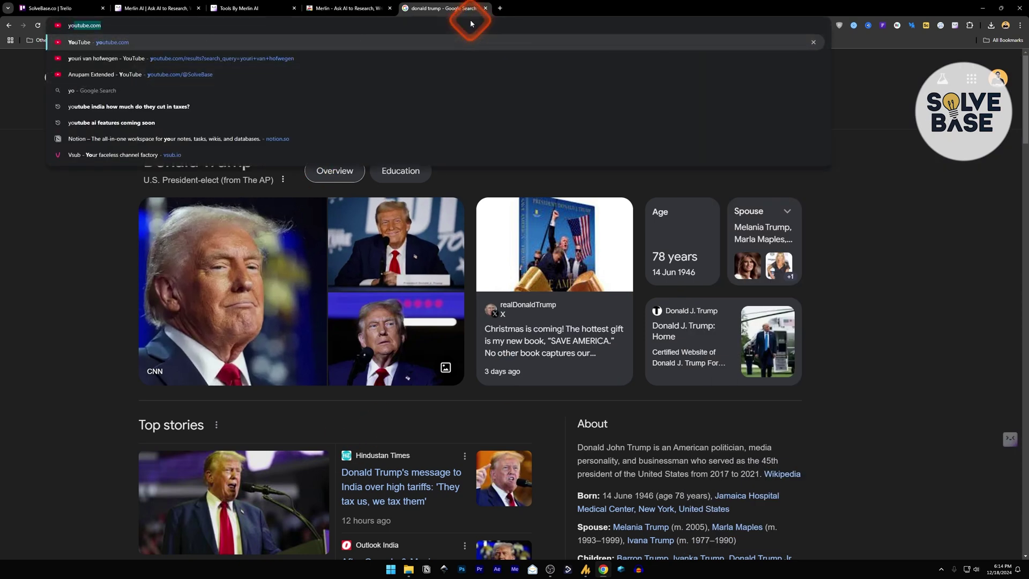
key("Return")
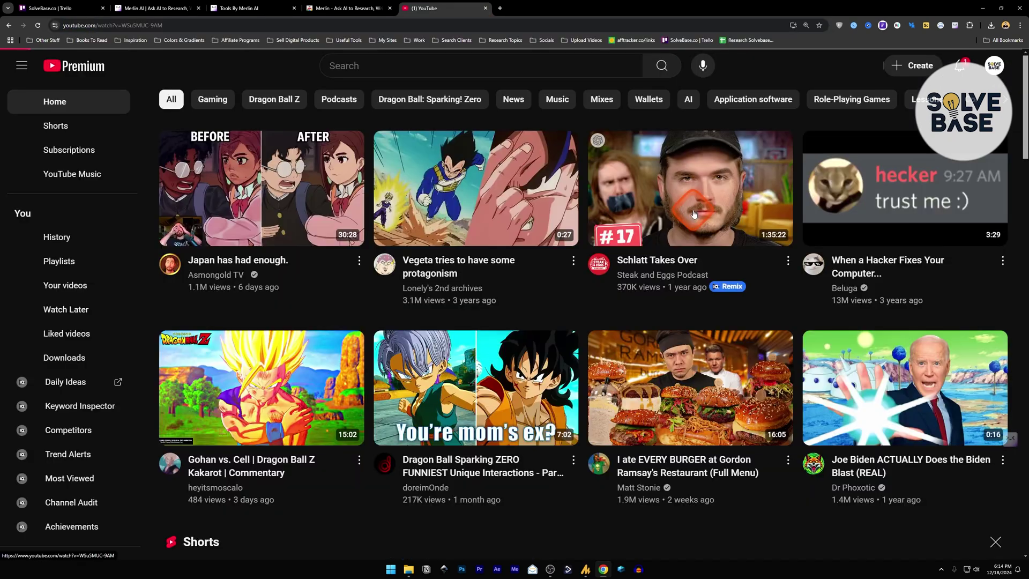
left_click(694, 211)
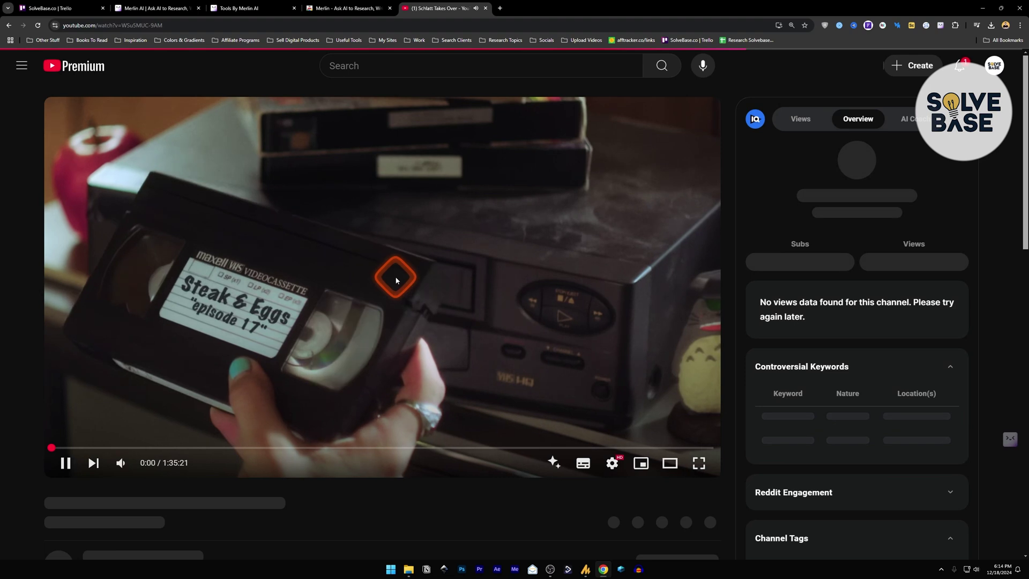
left_click(65, 463)
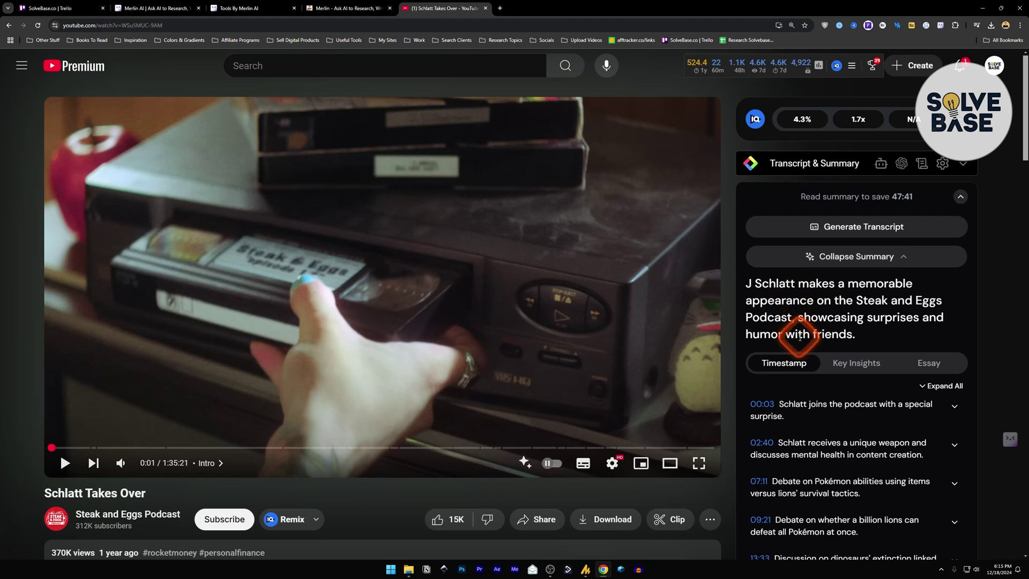
Review the video's Merlin summary in its Timestamp, Key Insights and Essay views.
scroll(817, 428, "down", 5)
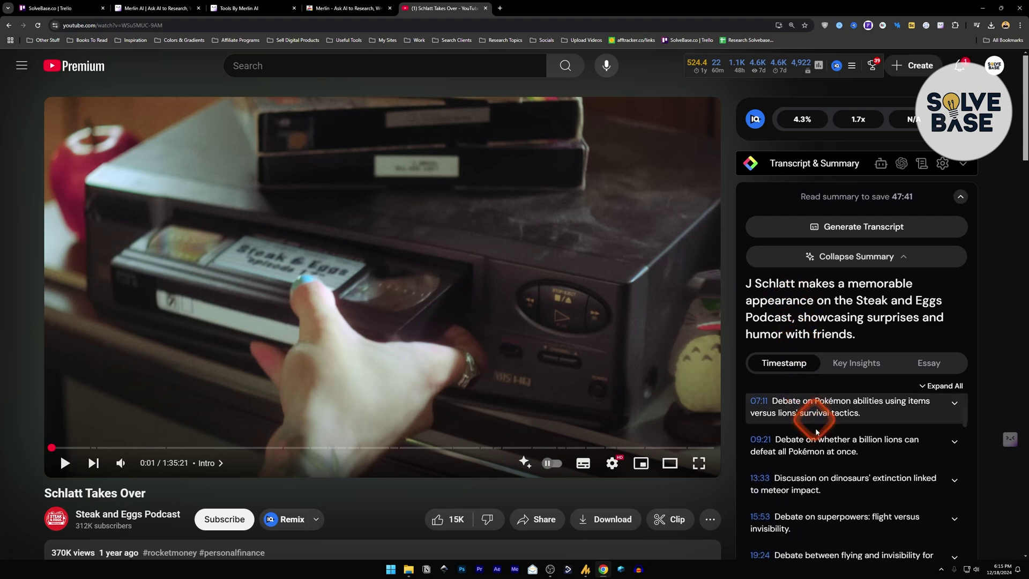
left_click(852, 363)
scroll(921, 316, "down", 3)
left_click(925, 204)
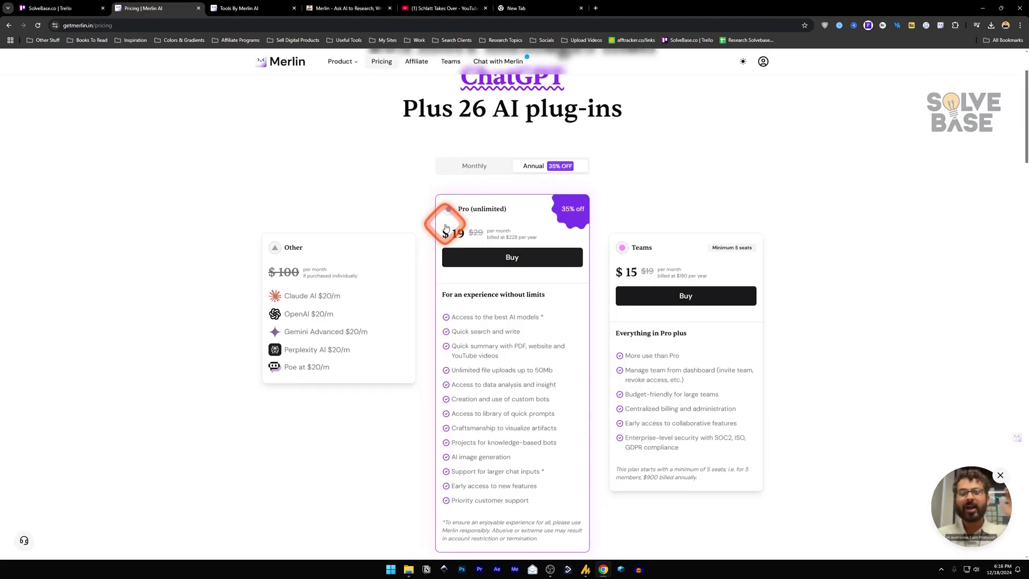
Compare the annual prices and features of the Pro and Teams plans with the Other services on Merlin's pricing page.
scroll(450, 276, "up", 3)
scroll(450, 271, "down", 2)
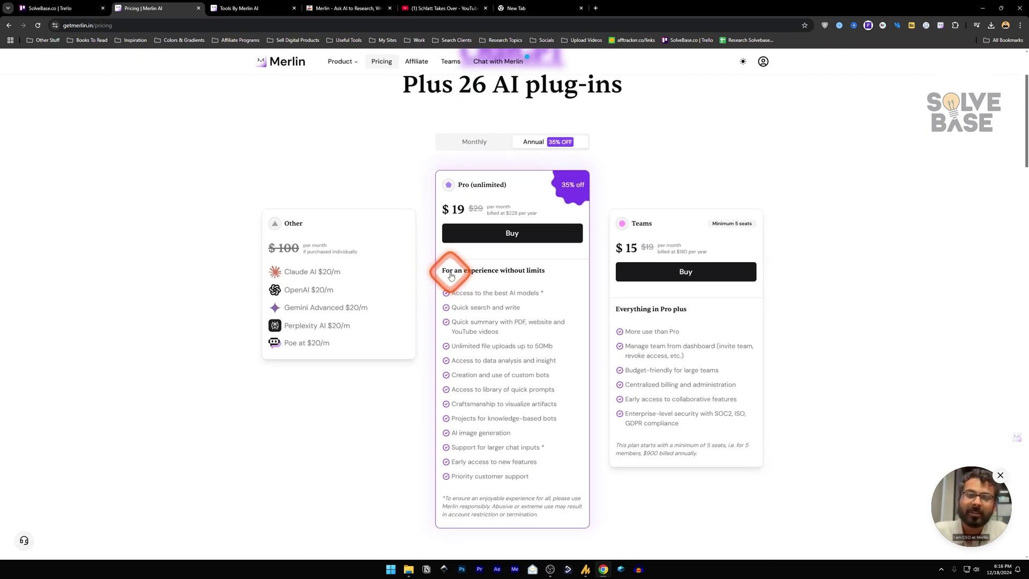
scroll(432, 295, "up", 2)
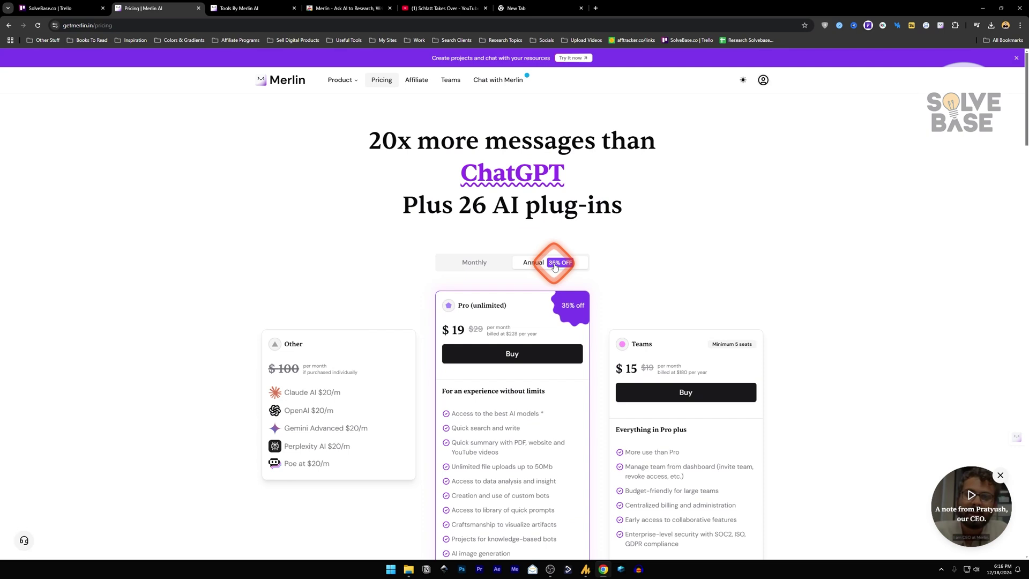
scroll(556, 266, "down", 2)
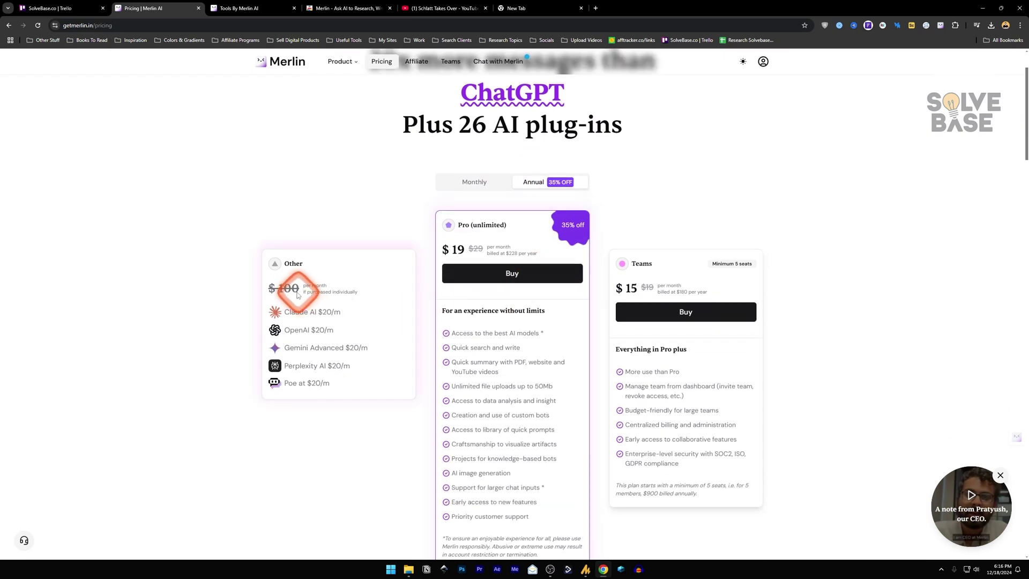